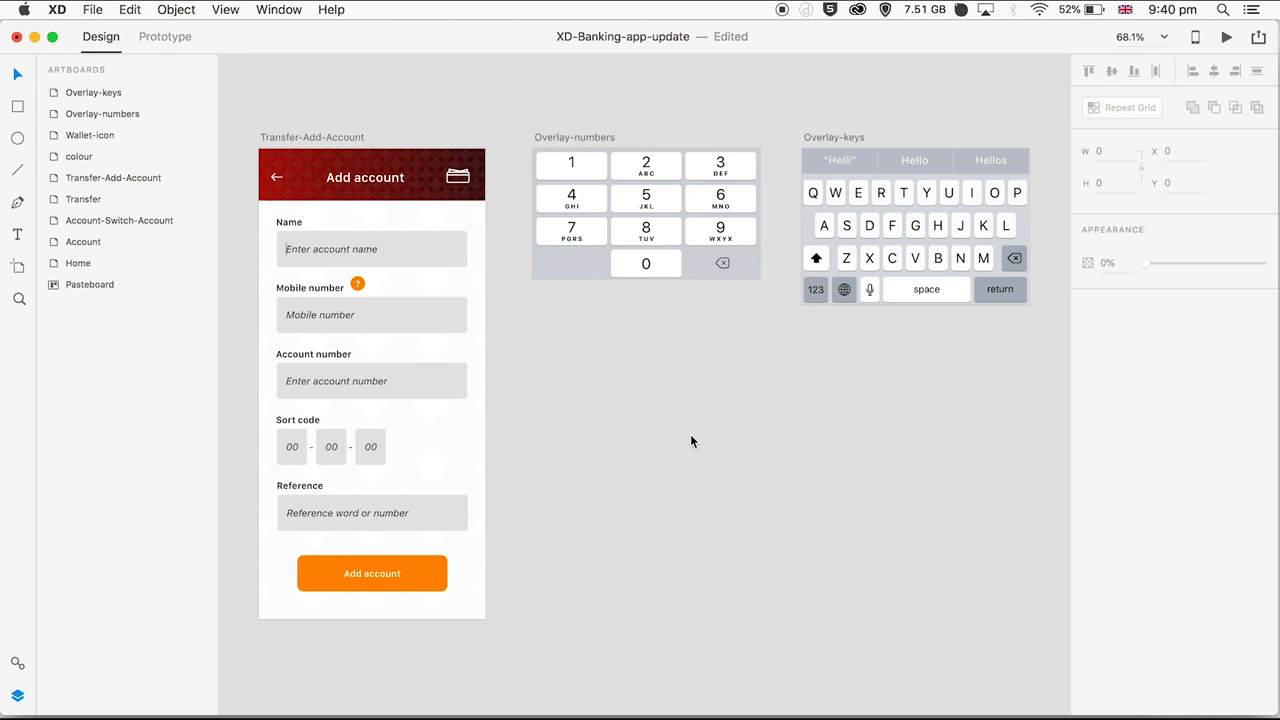
Look over the banking app screens, from Account and Transfer to the Transfer-Add-Account form and the two keyboard overlays
scroll(418, 357, left, 15)
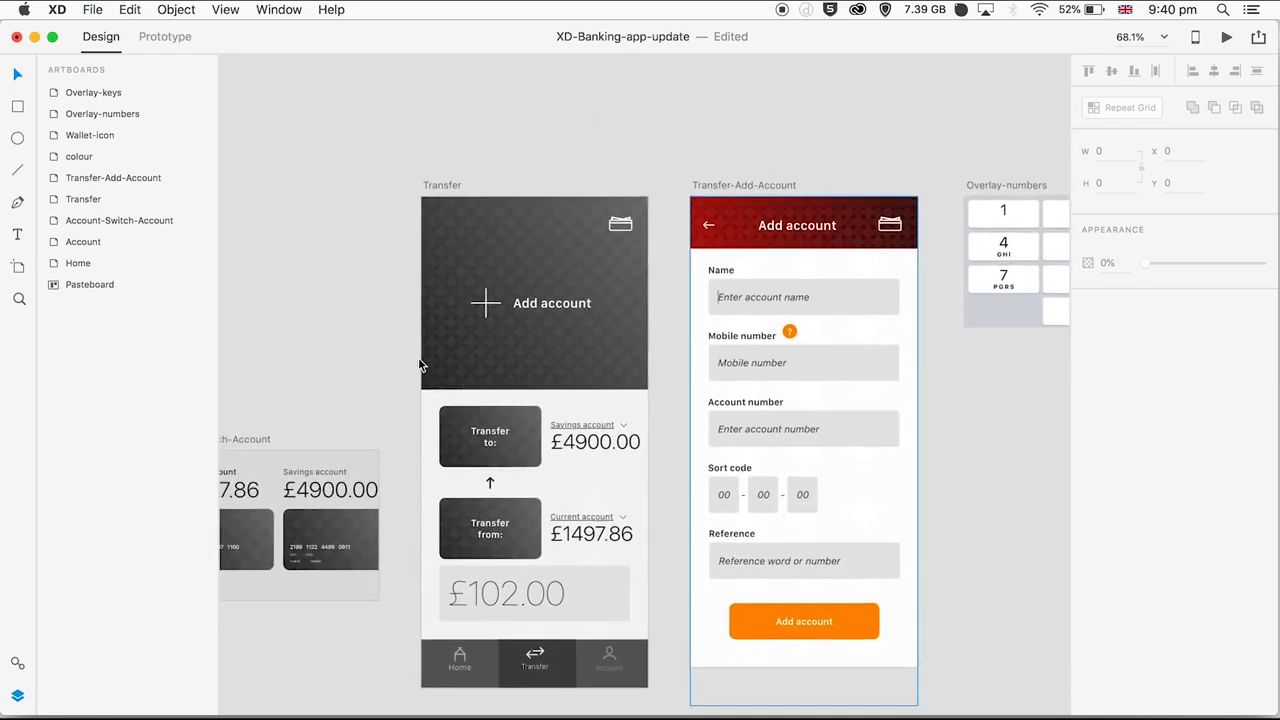
scroll(418, 357, left, 8)
scroll(418, 357, down, 3)
scroll(418, 357, right, 15)
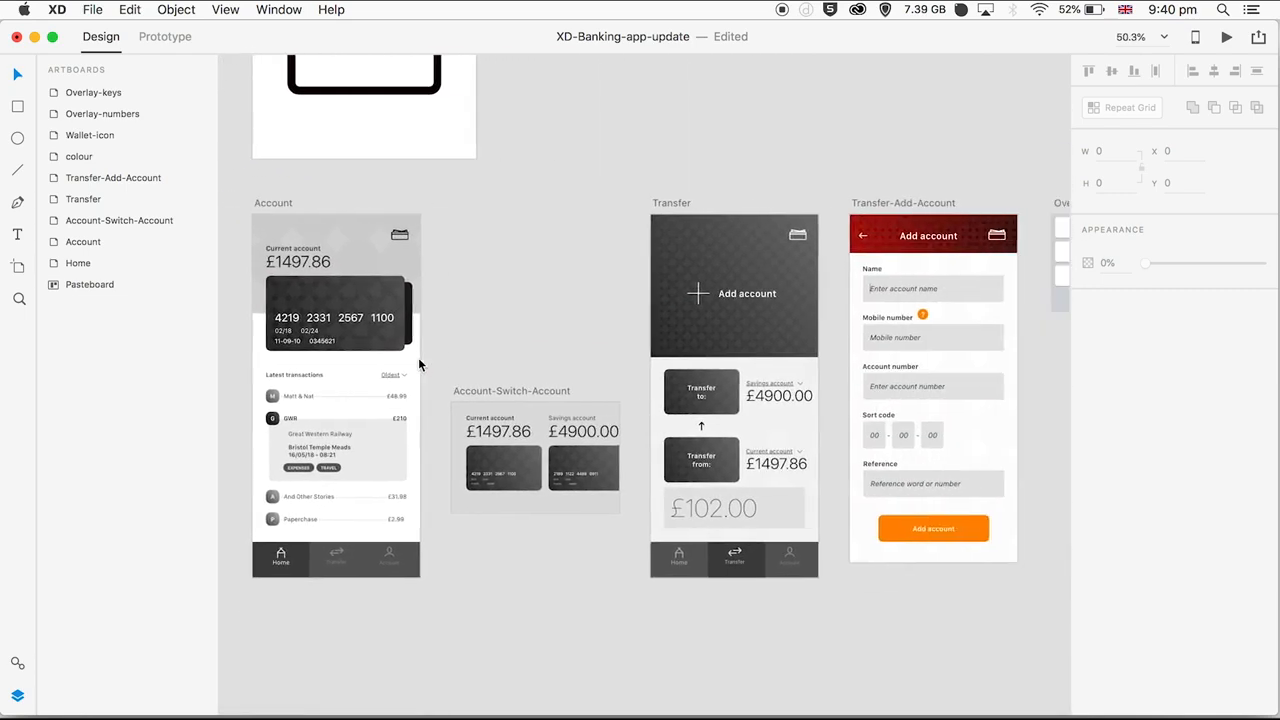
scroll(418, 357, right, 5)
scroll(418, 357, down, 1)
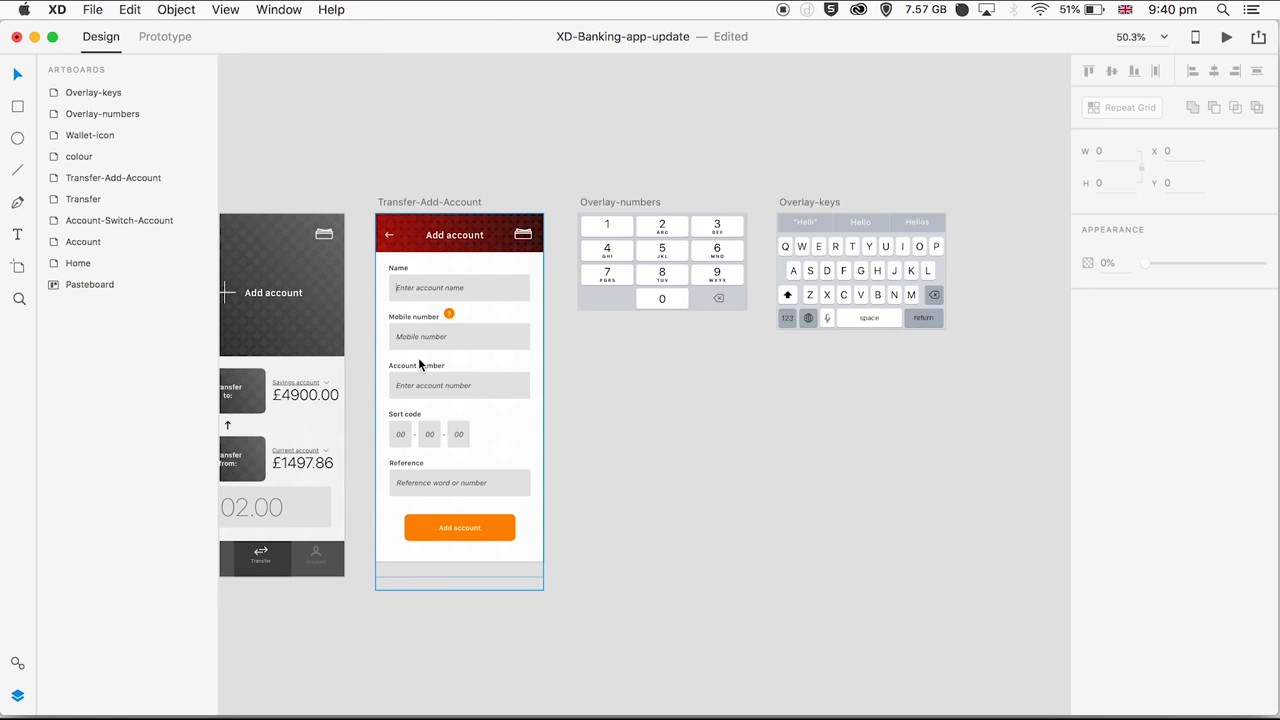
scroll(486, 320, up, 3)
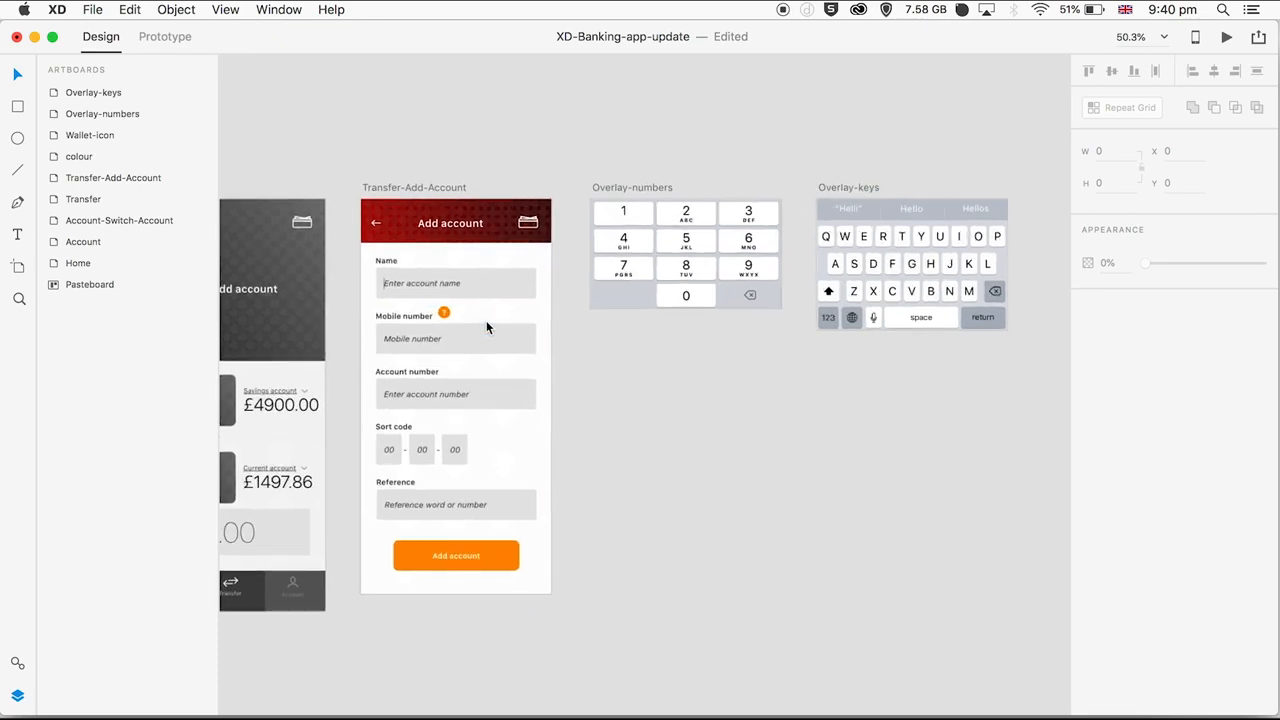
scroll(486, 320, up, 3)
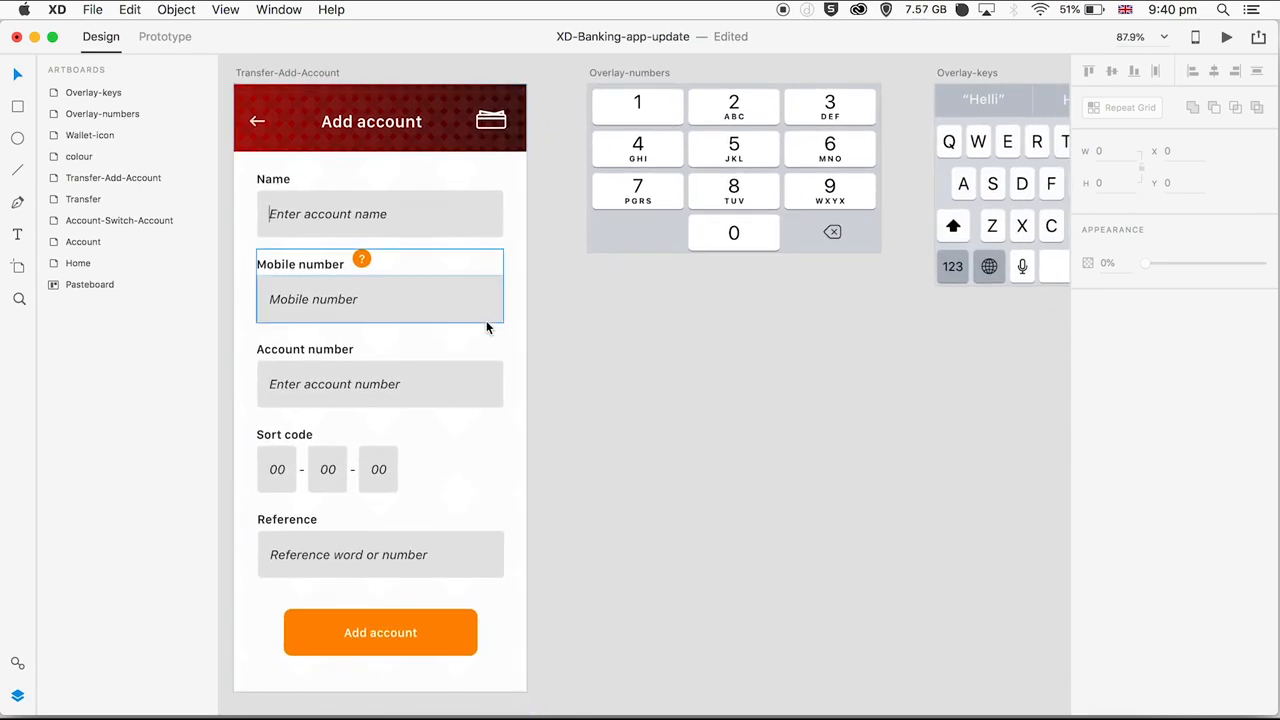
scroll(486, 320, down, 2)
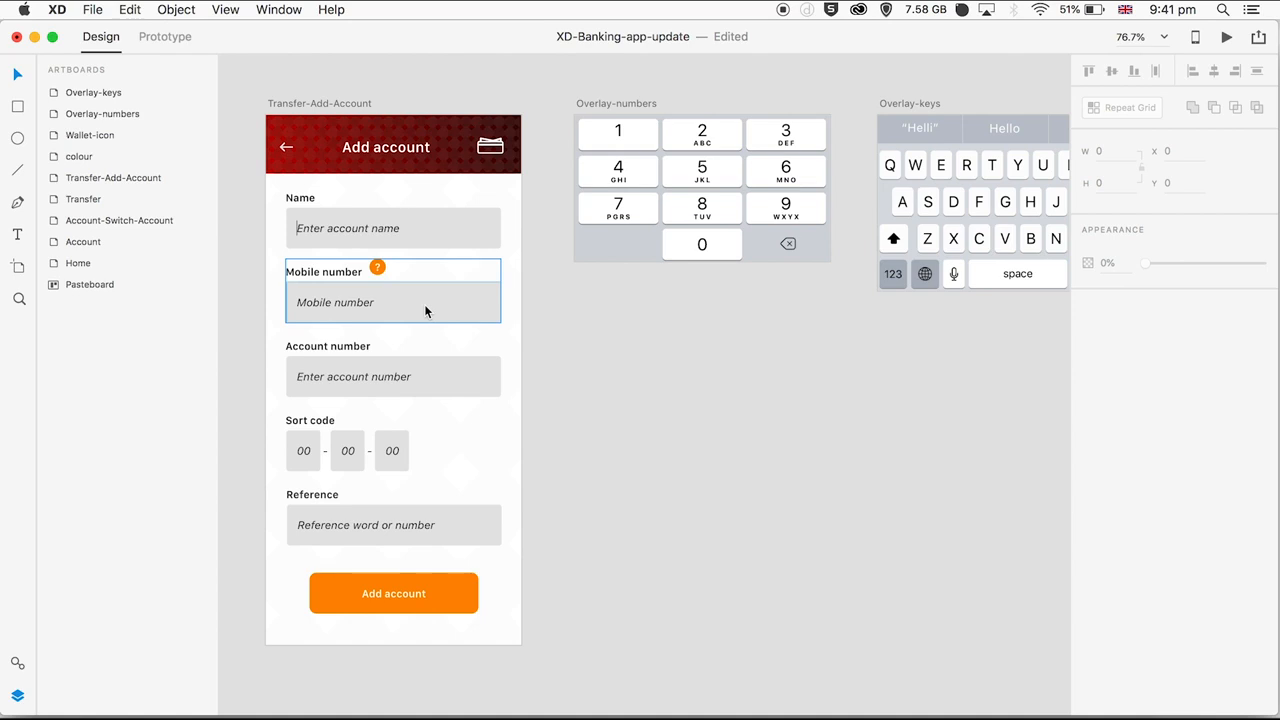
Examine the Name field group on Transfer-Add-Account and the Overlay-numbers and Overlay-keys artboards beside it
click(408, 230)
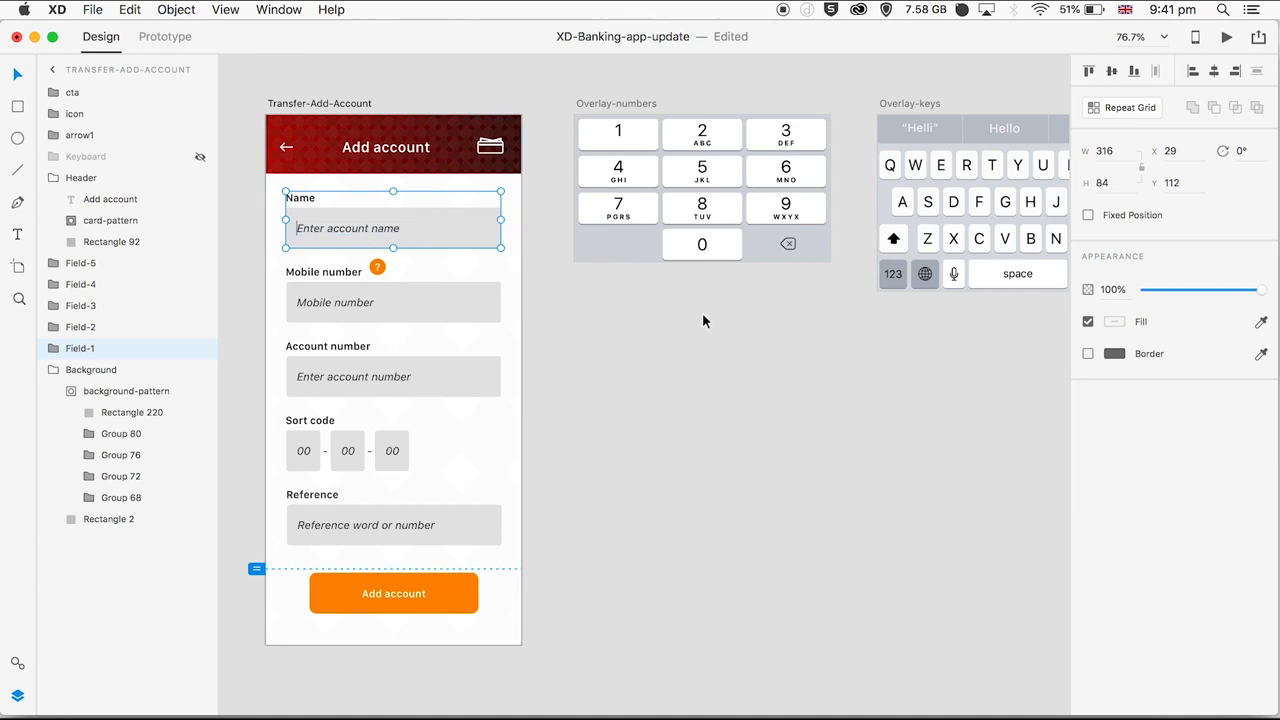
scroll(702, 320, right, 3)
scroll(702, 320, down, 1)
scroll(703, 320, right, 2)
scroll(703, 320, up, 1)
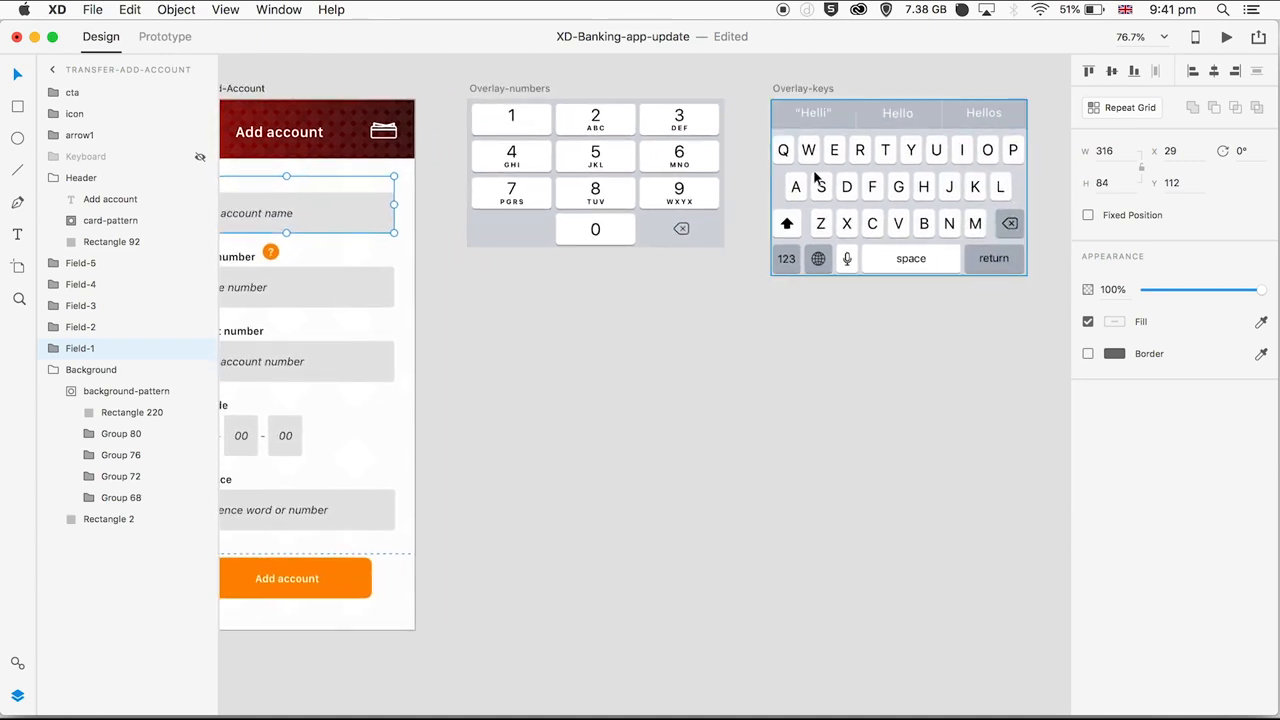
scroll(655, 365, up, 1)
scroll(655, 365, right, 1)
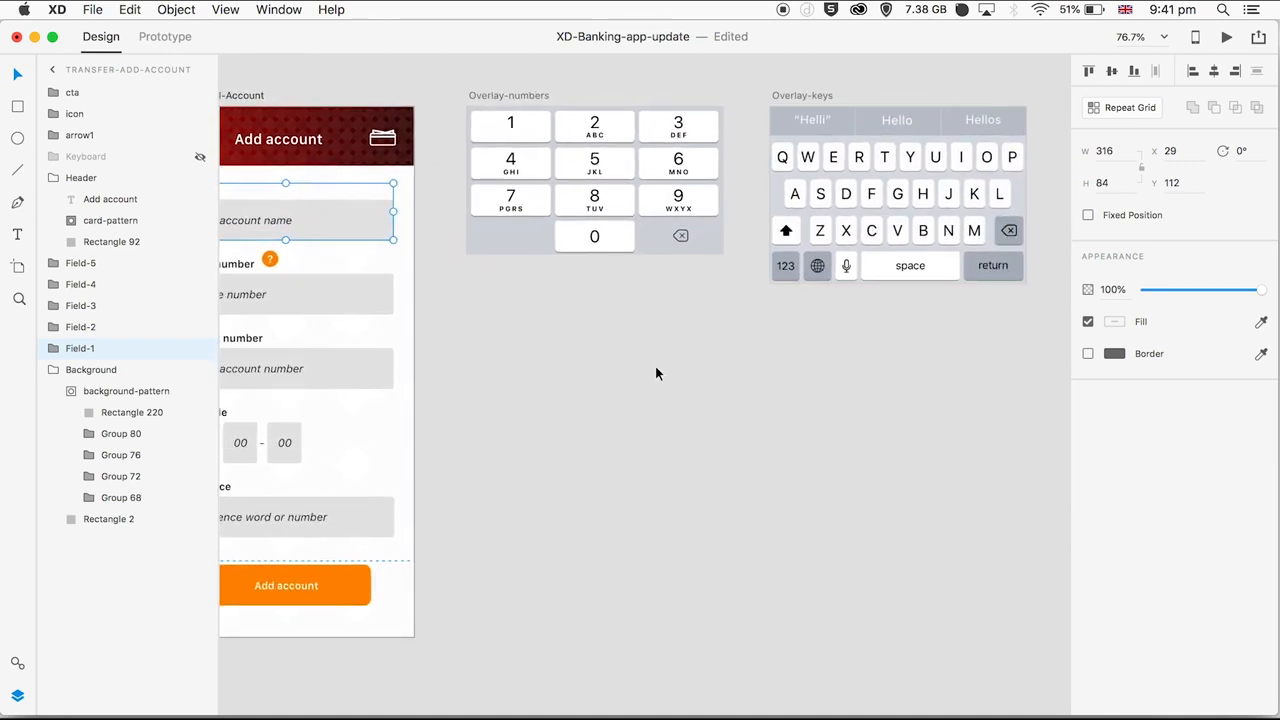
scroll(656, 374, left, 2)
scroll(656, 374, down, 1)
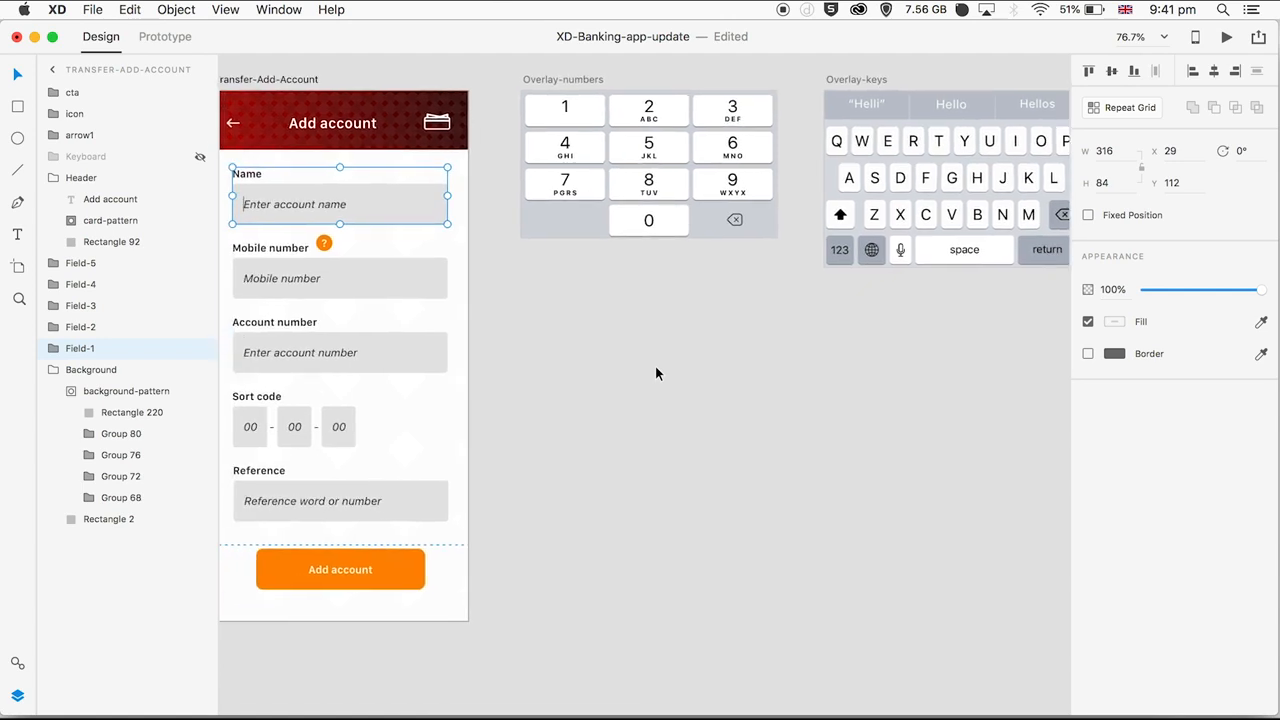
scroll(658, 370, up, 2)
scroll(658, 370, right, 3)
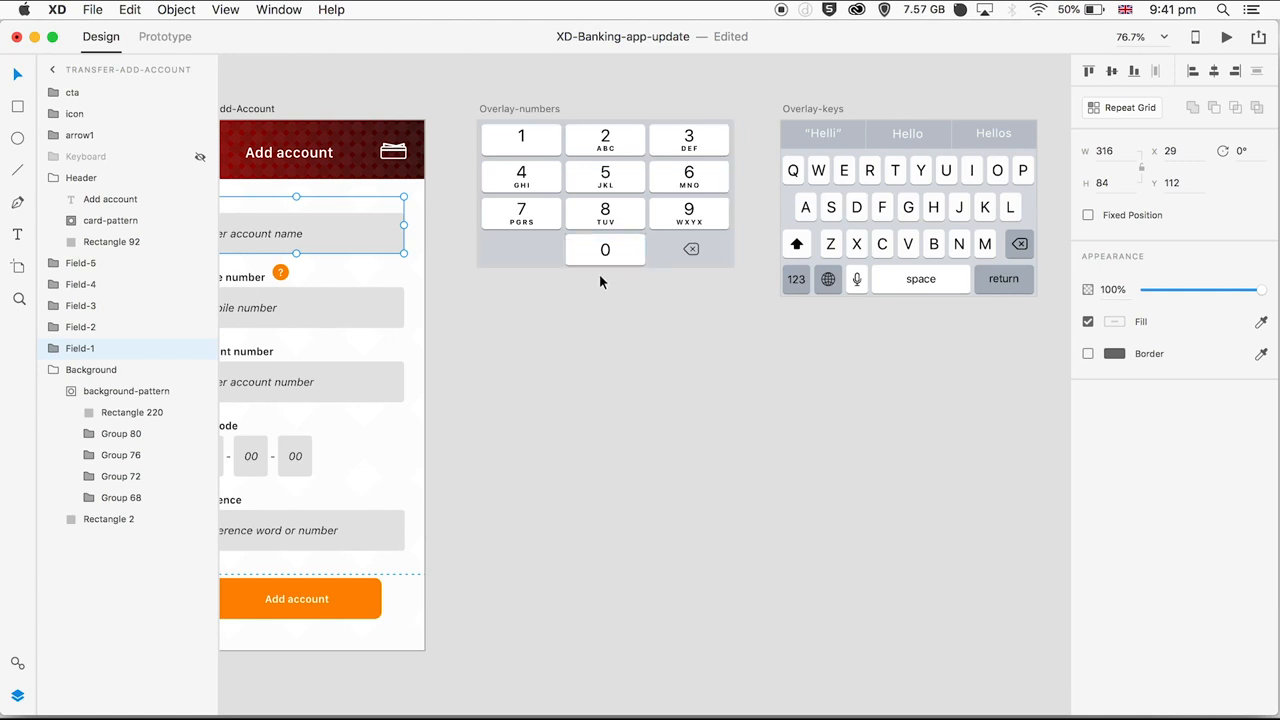
scroll(599, 282, up, 1)
scroll(599, 282, right, 2)
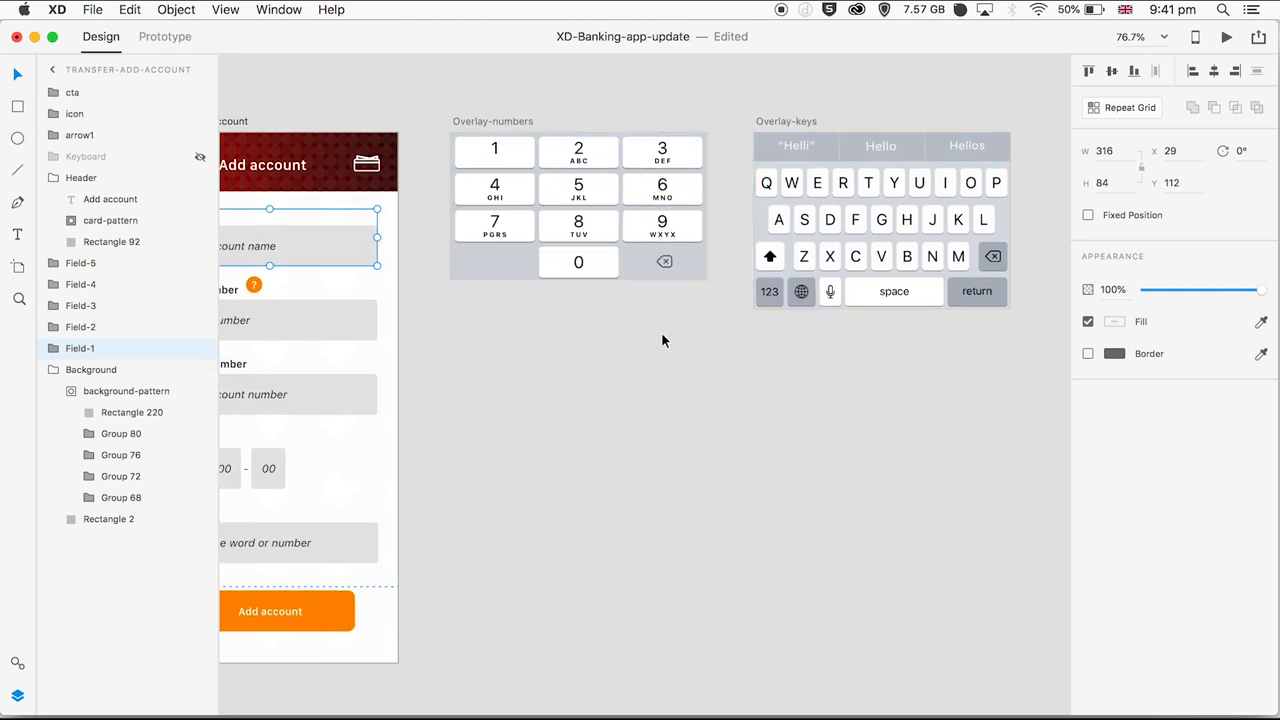
scroll(661, 332, left, 8)
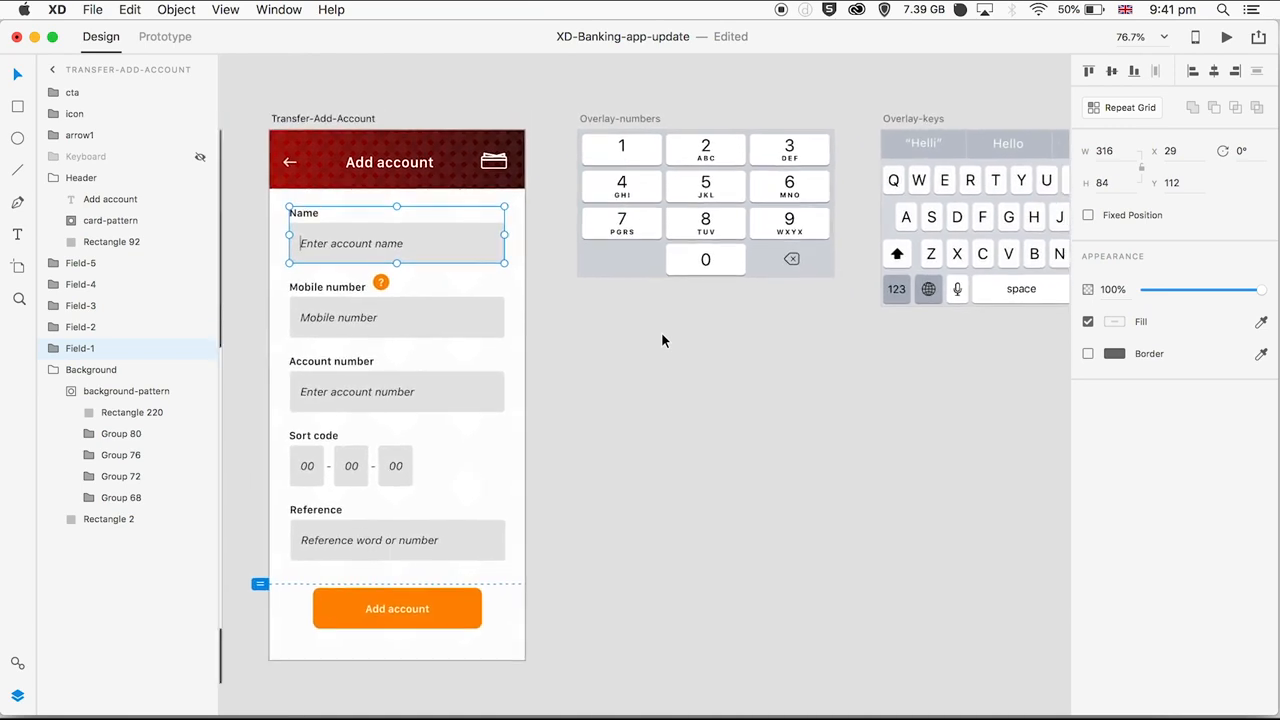
In Prototype mode, link the Name field's "Enter account name" hint text to the Overlay-keys artboard as an overlay
click(170, 37)
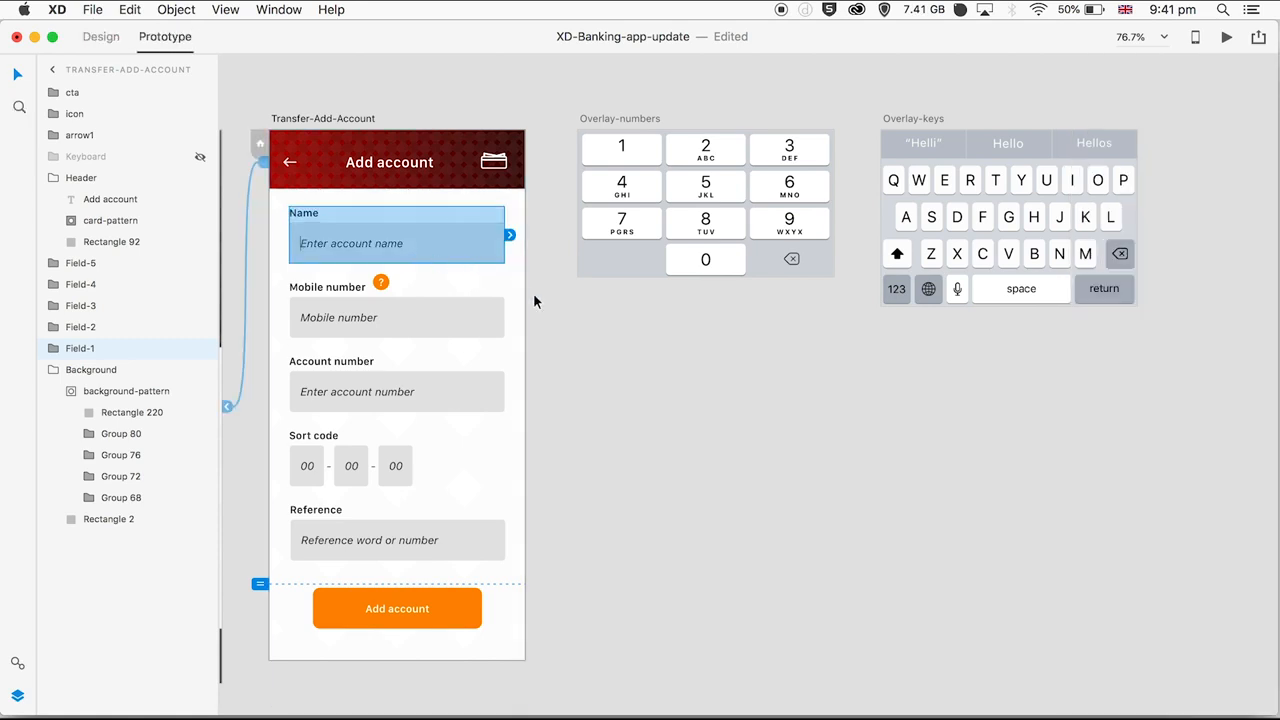
double_click(340, 242)
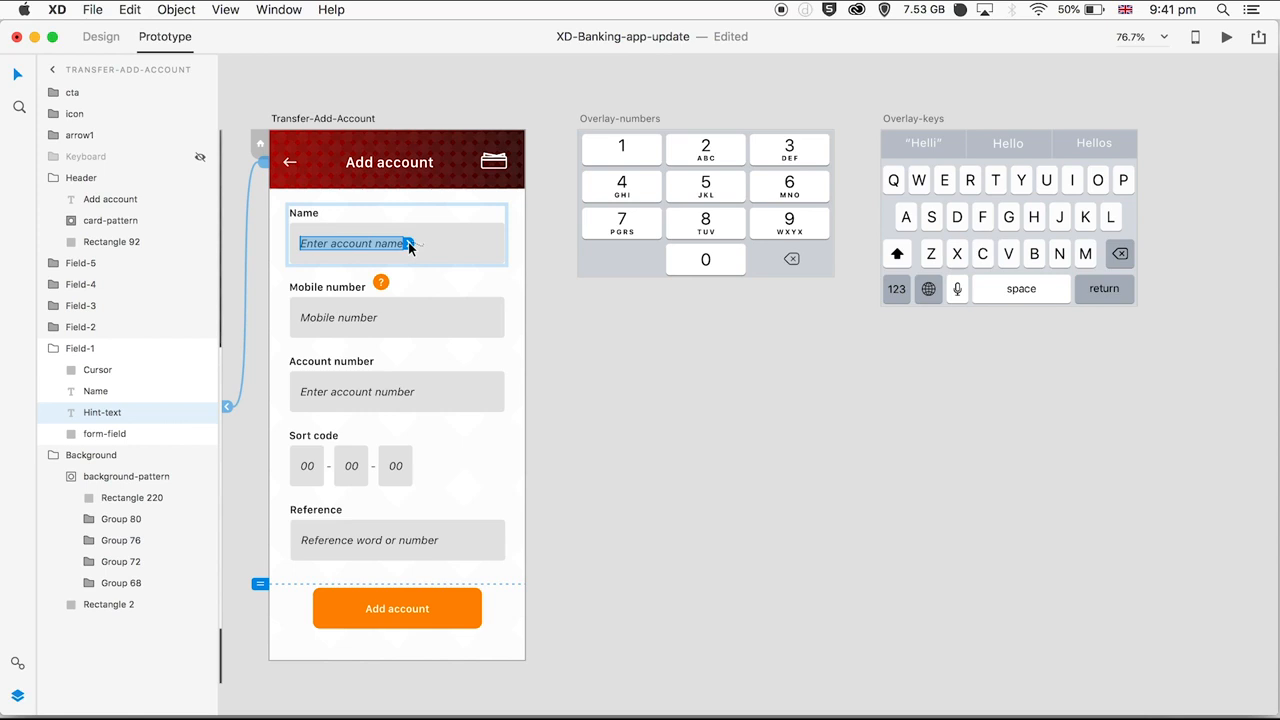
drag(418, 245, 765, 341)
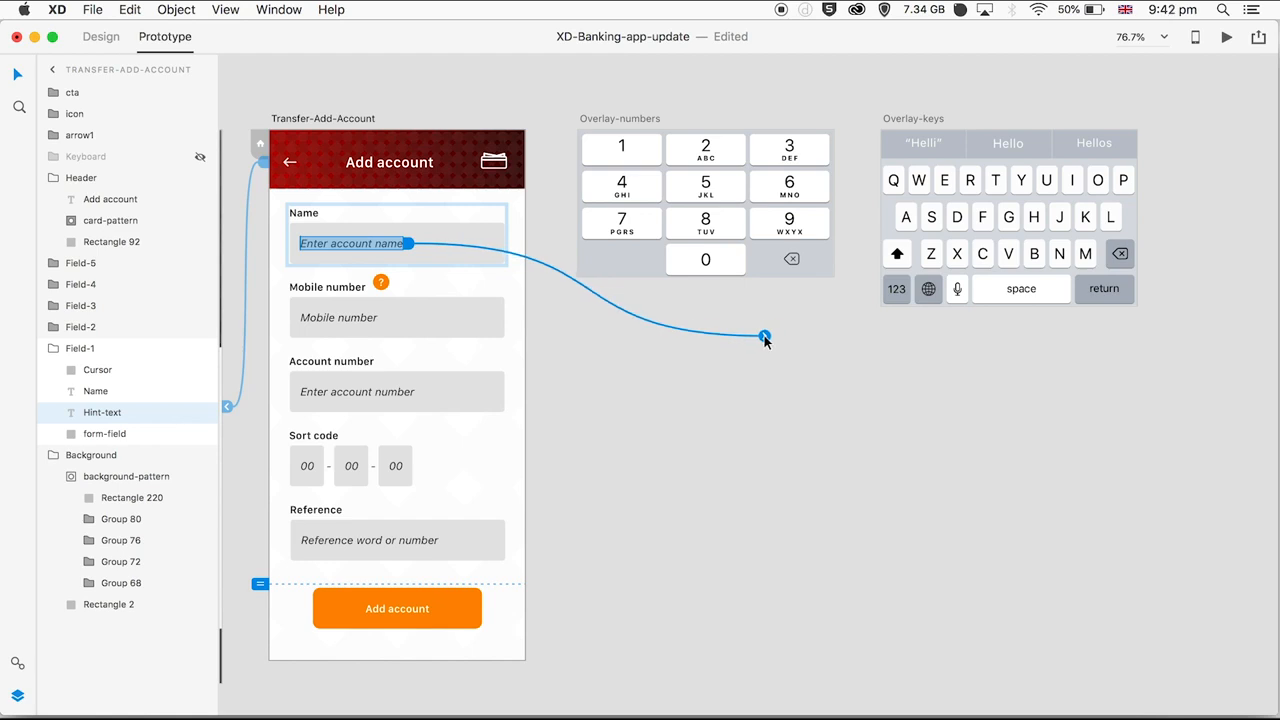
drag(765, 340, 897, 261)
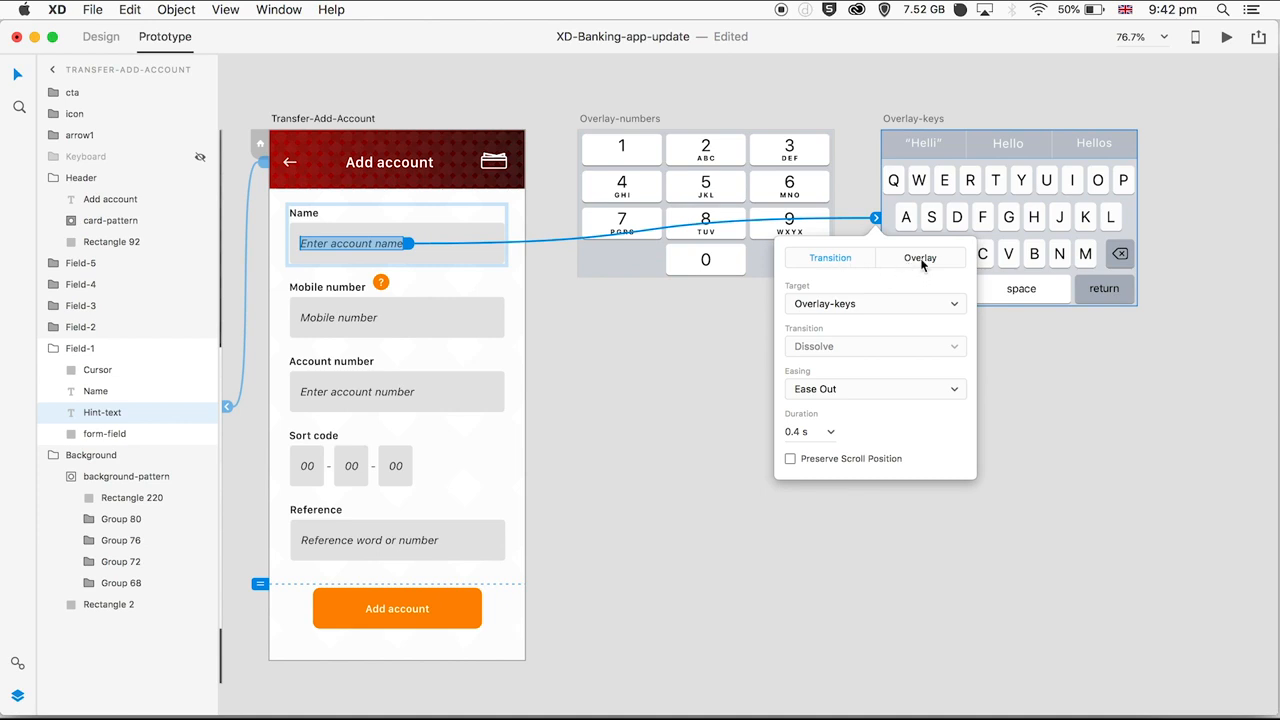
click(920, 258)
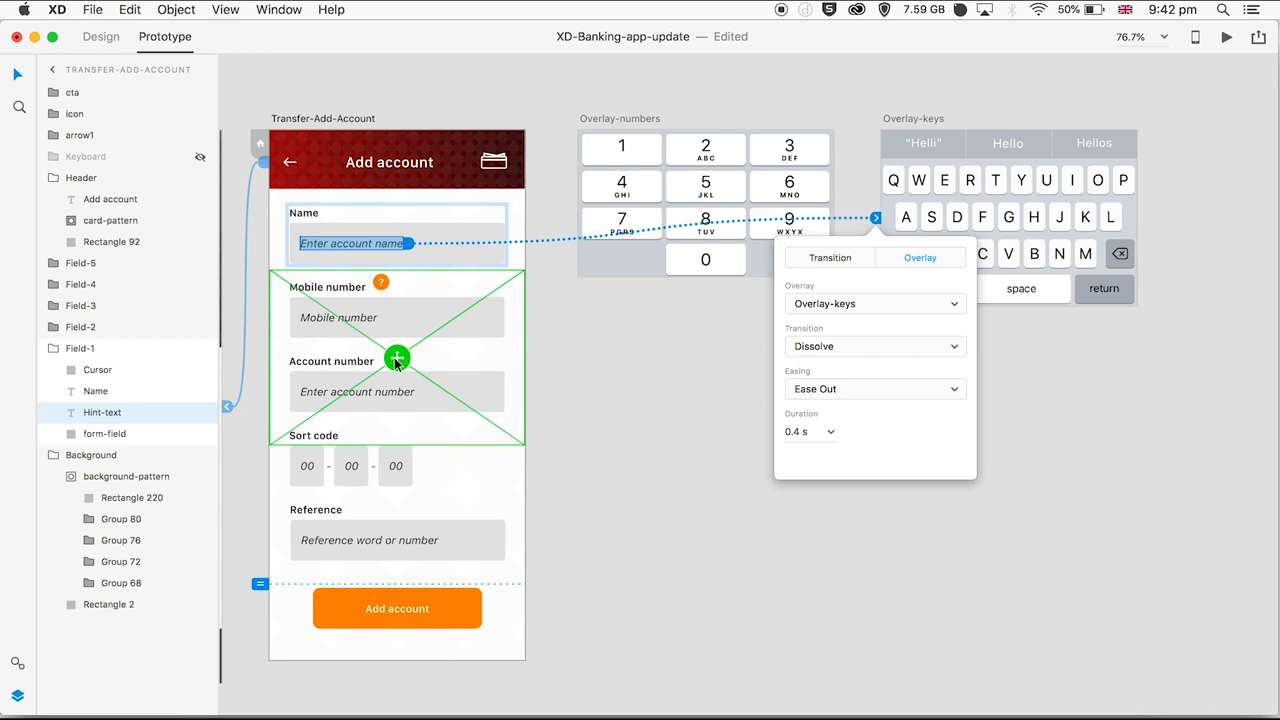
click(582, 368)
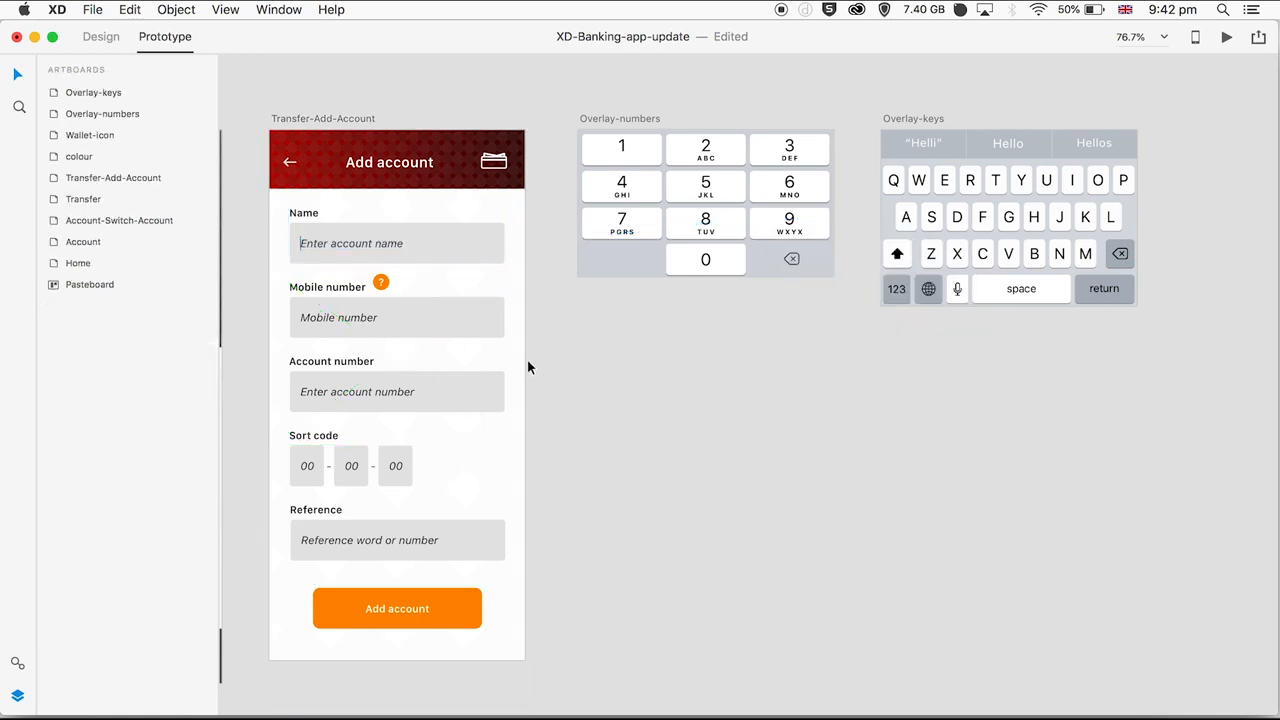
click(1227, 37)
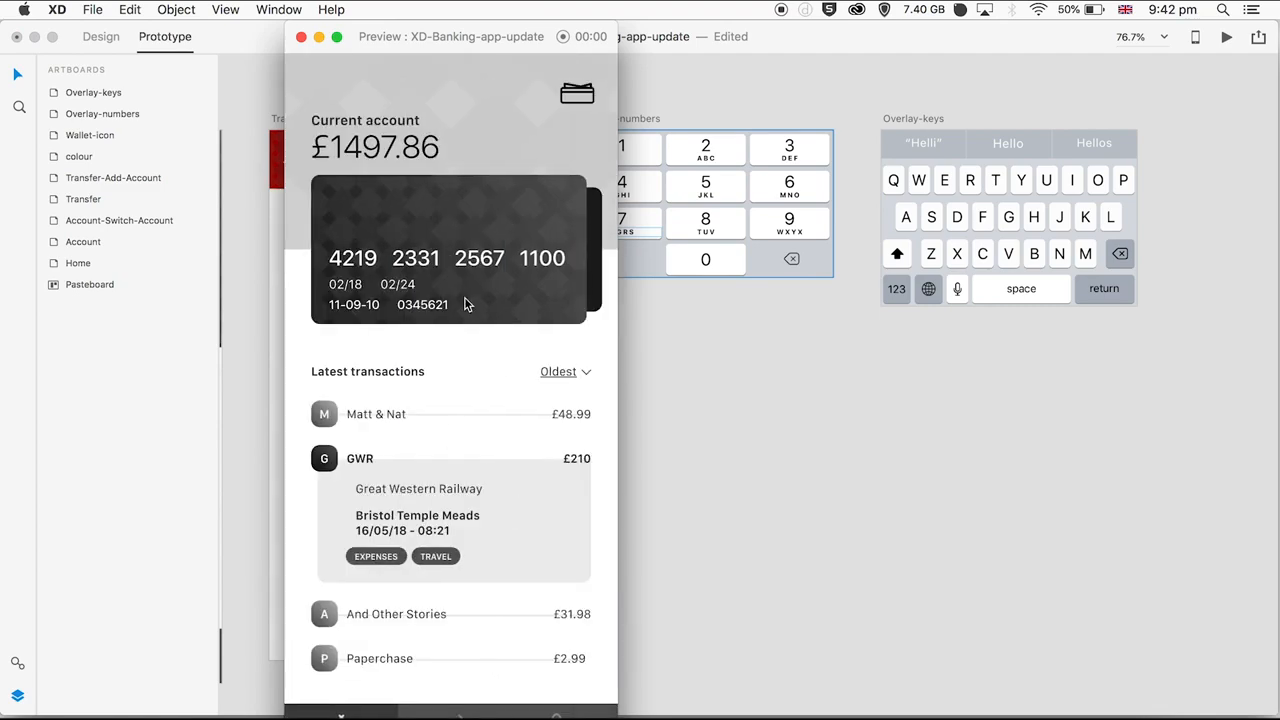
click(466, 300)
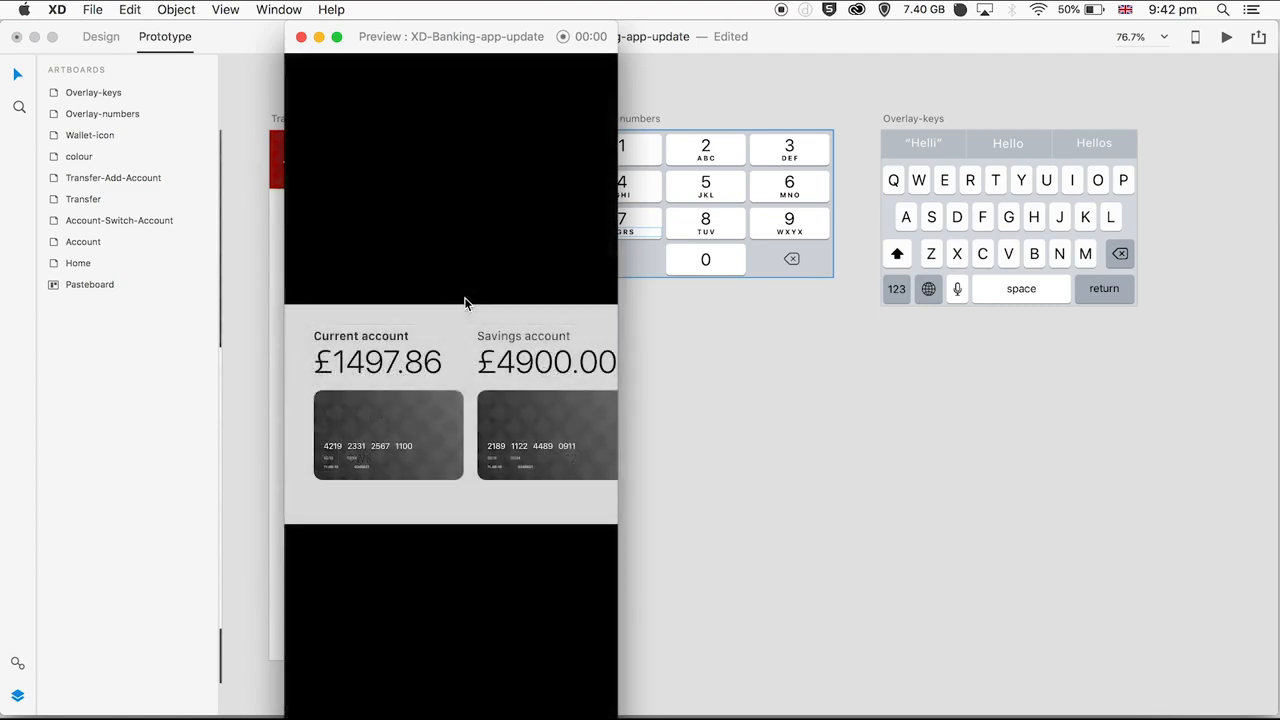
click(301, 37)
Preview the Transfer-Add-Account artboard and test the keyboard overlay from the Name field's hint text
double_click(311, 193)
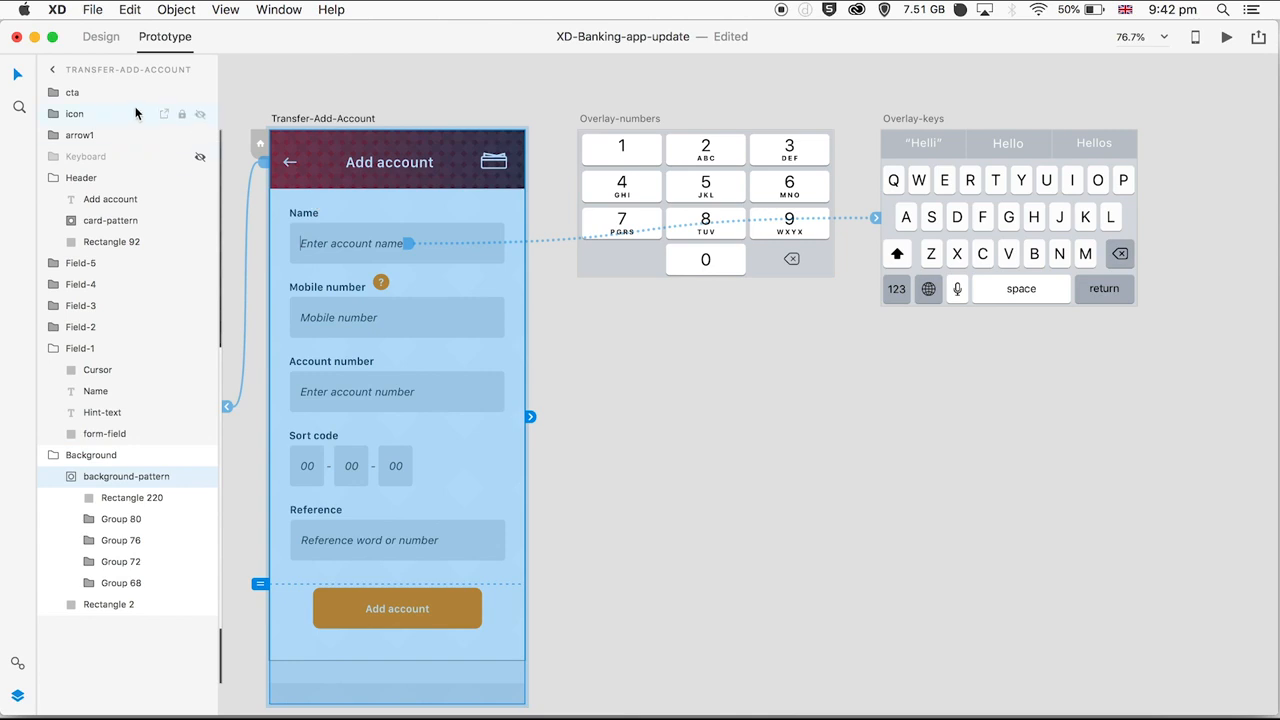
click(1223, 37)
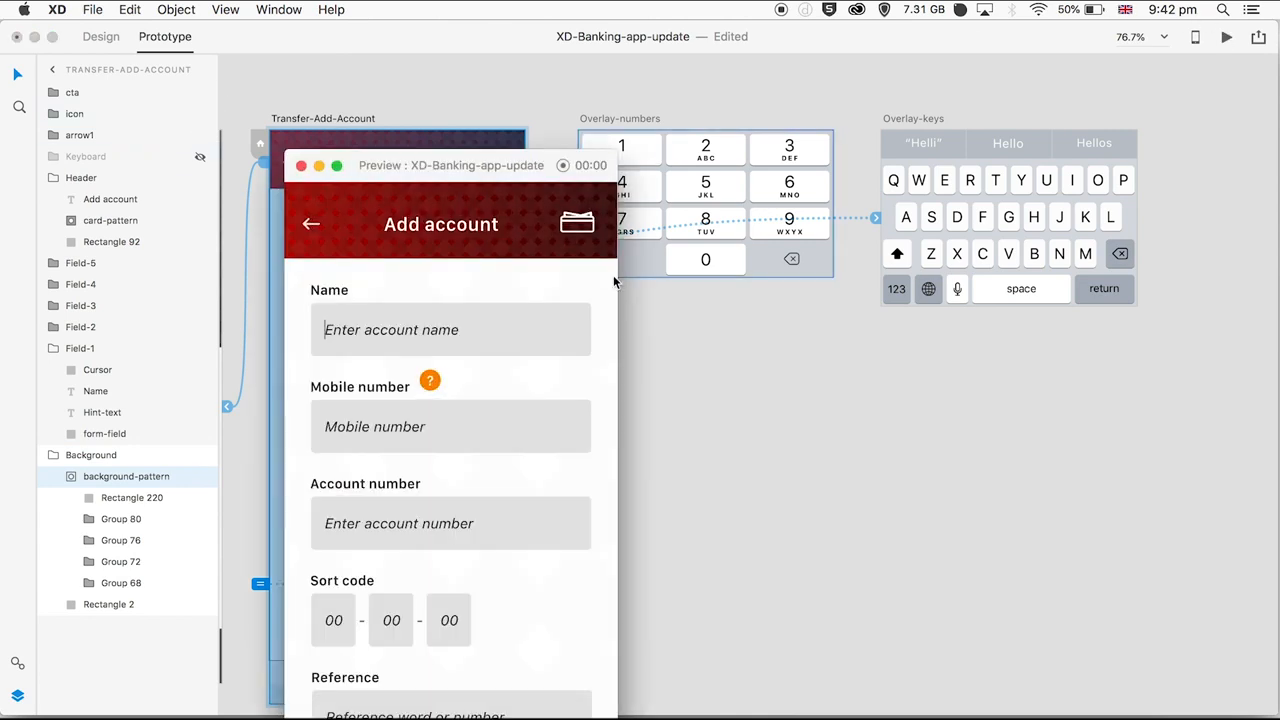
click(418, 330)
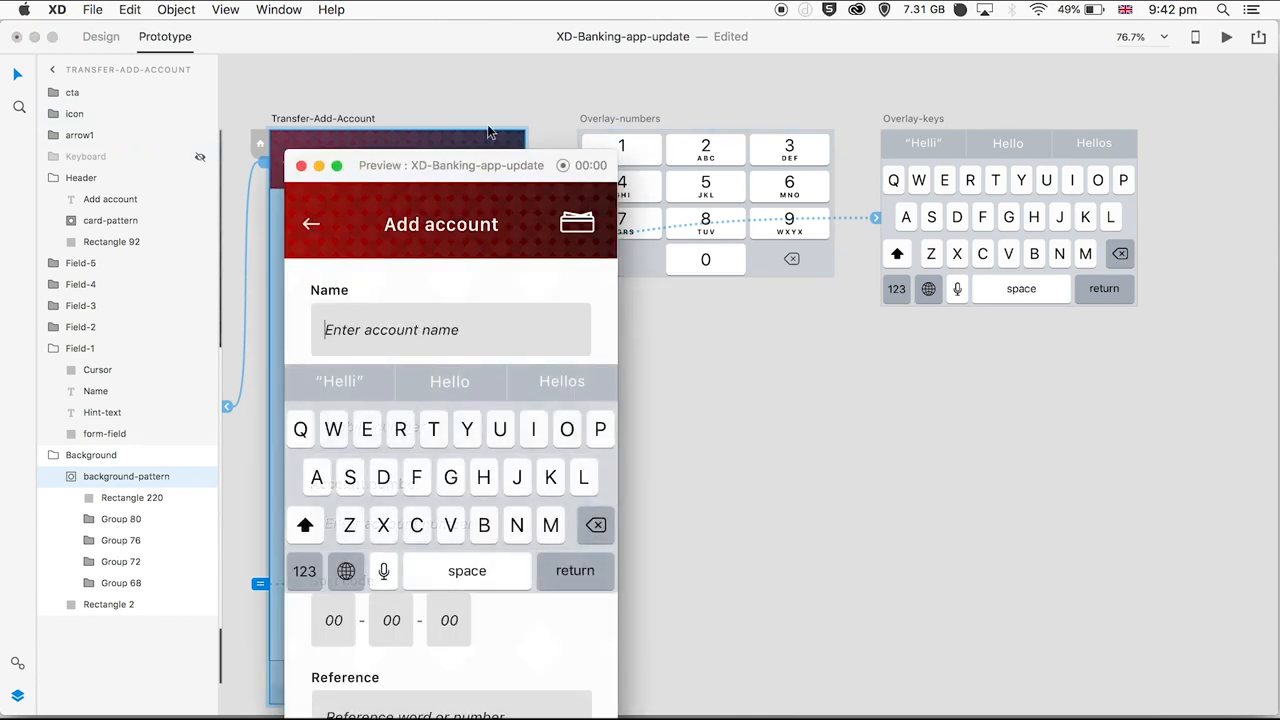
drag(455, 166, 461, 34)
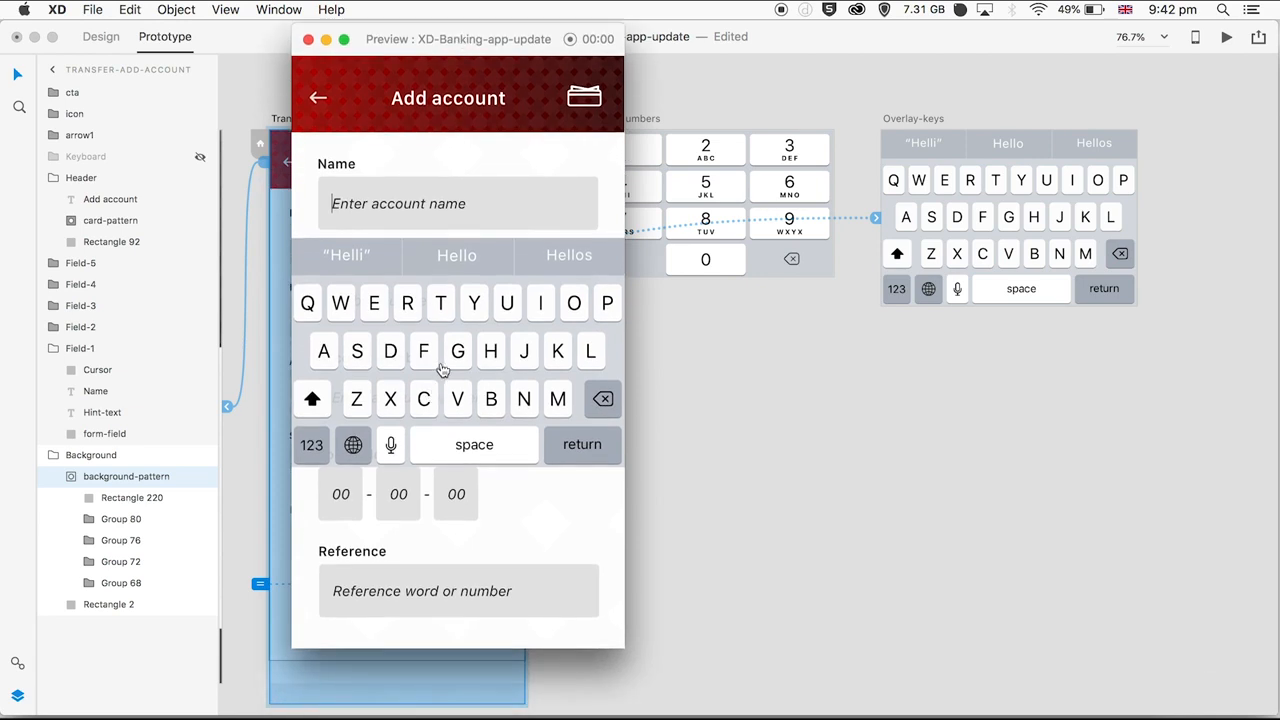
click(309, 40)
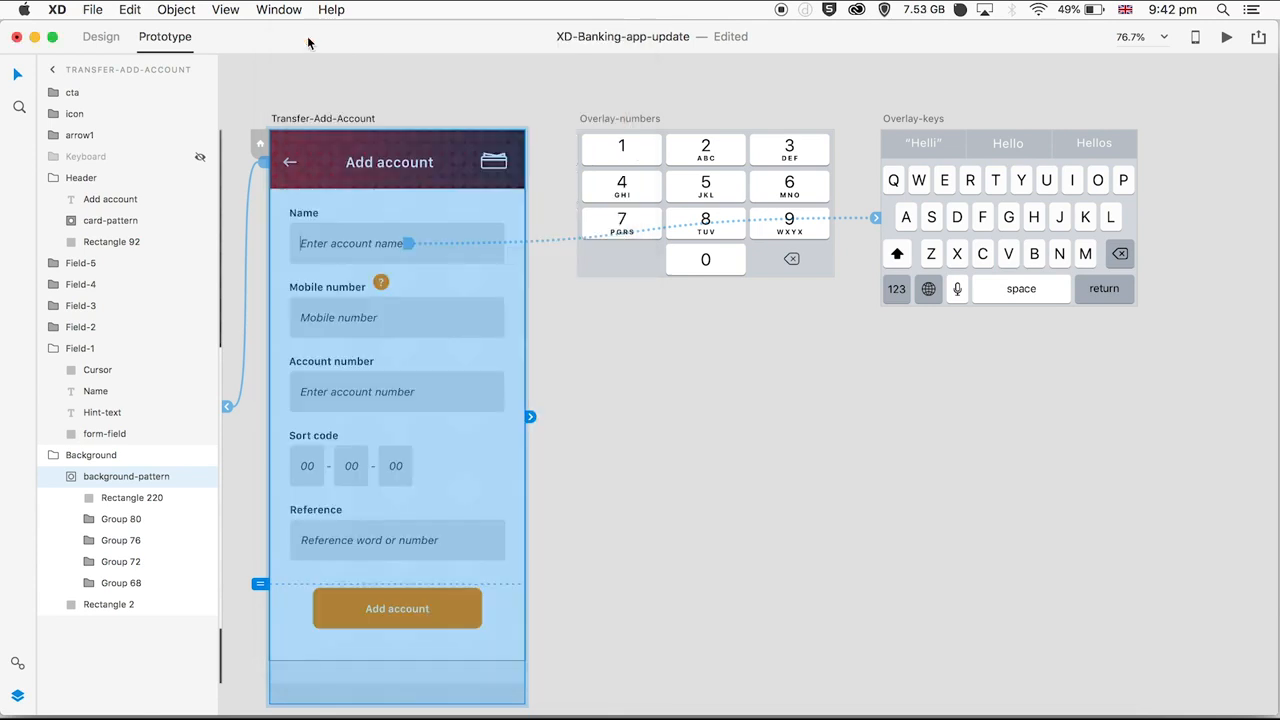
Move the hint text's keyboard overlay placement down until its lower edge rests on the artboard's dashed viewport line
click(562, 289)
double_click(402, 246)
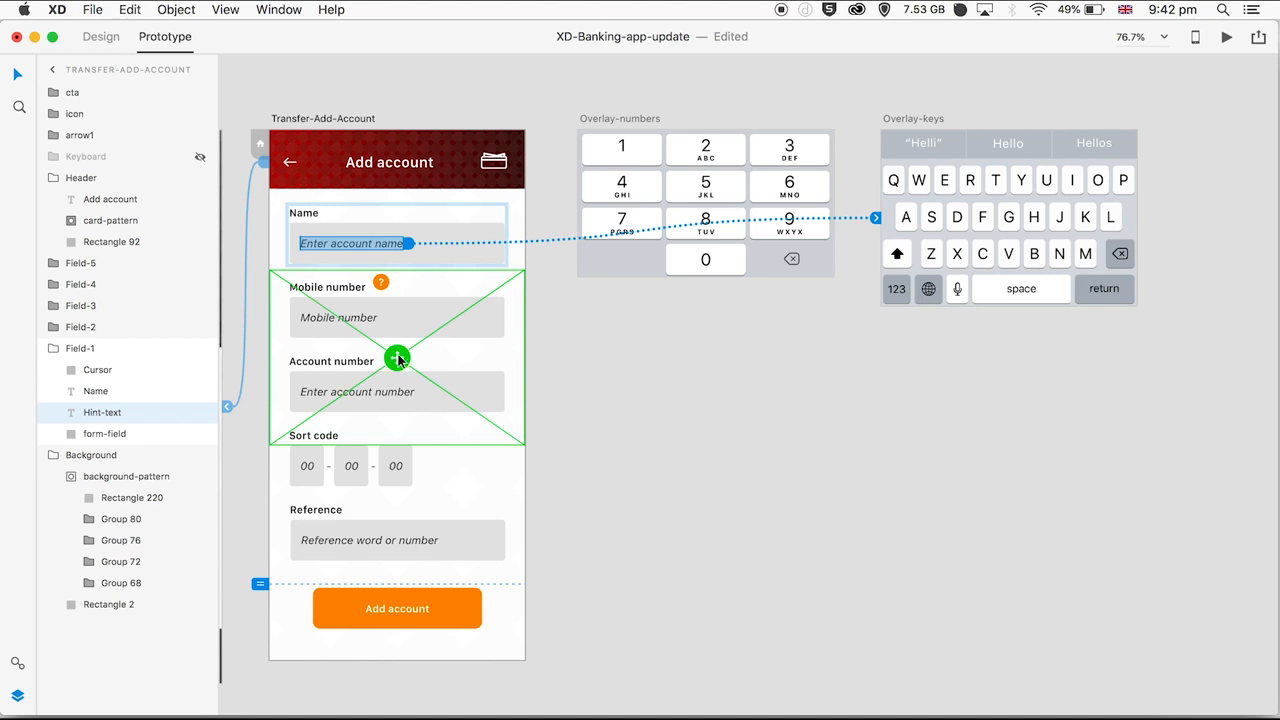
drag(397, 358, 397, 440)
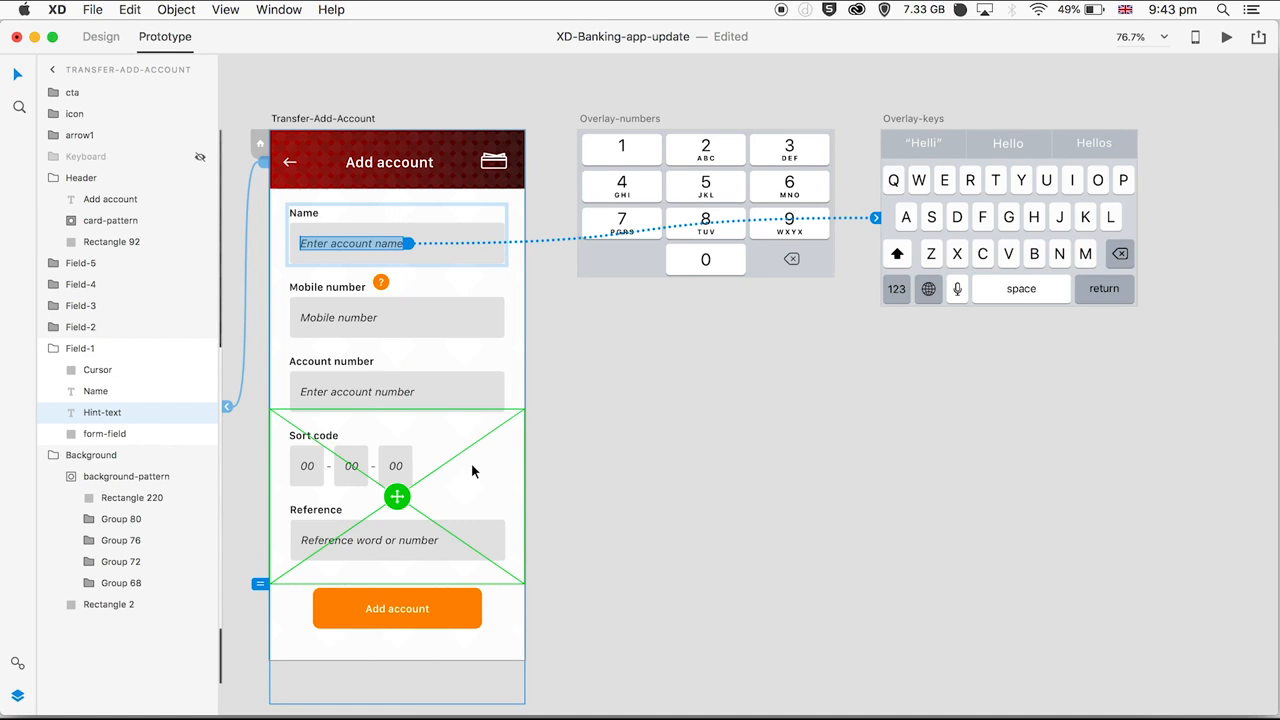
Set the Overlay-keys overlay's transition to Slide Up with Ease Out easing
click(877, 224)
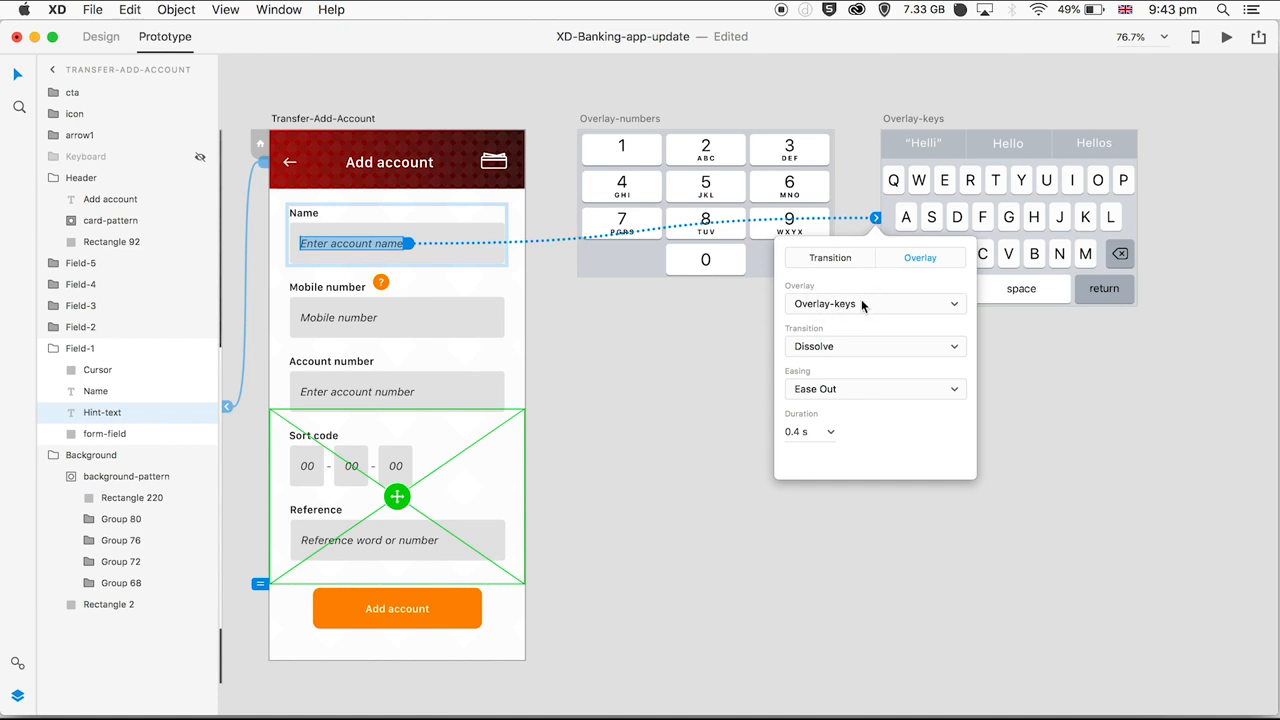
click(850, 345)
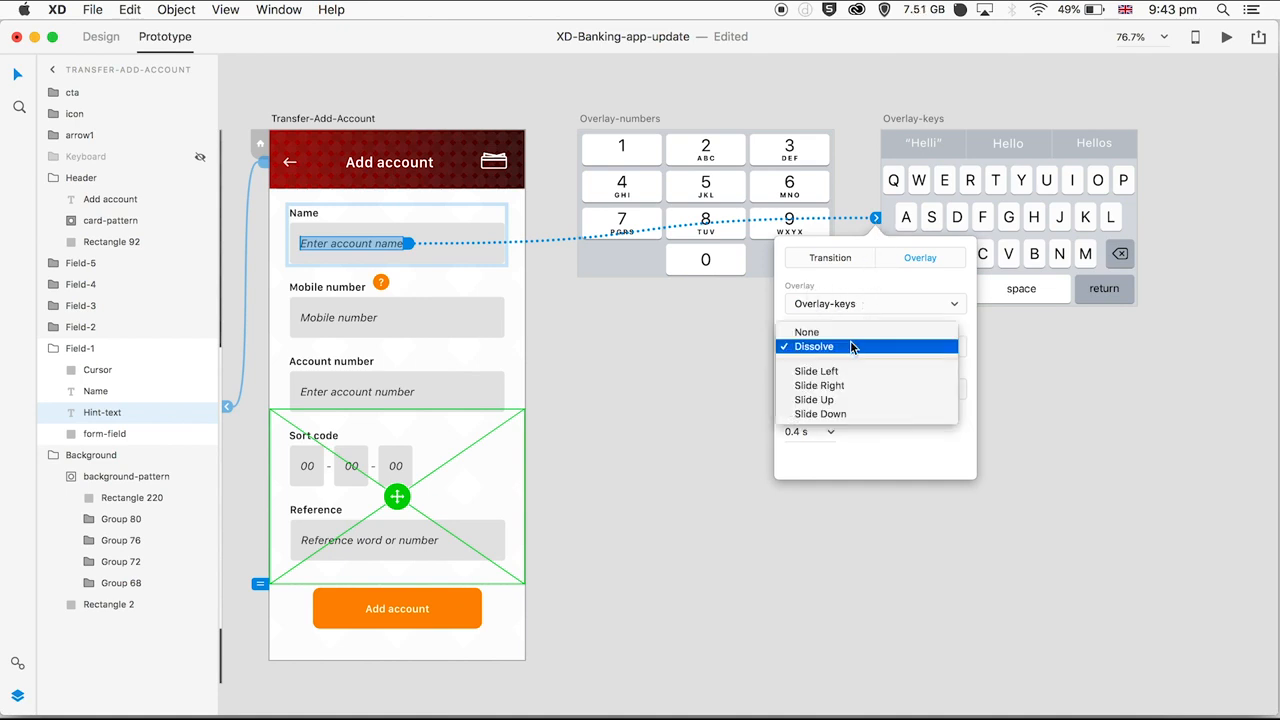
click(840, 399)
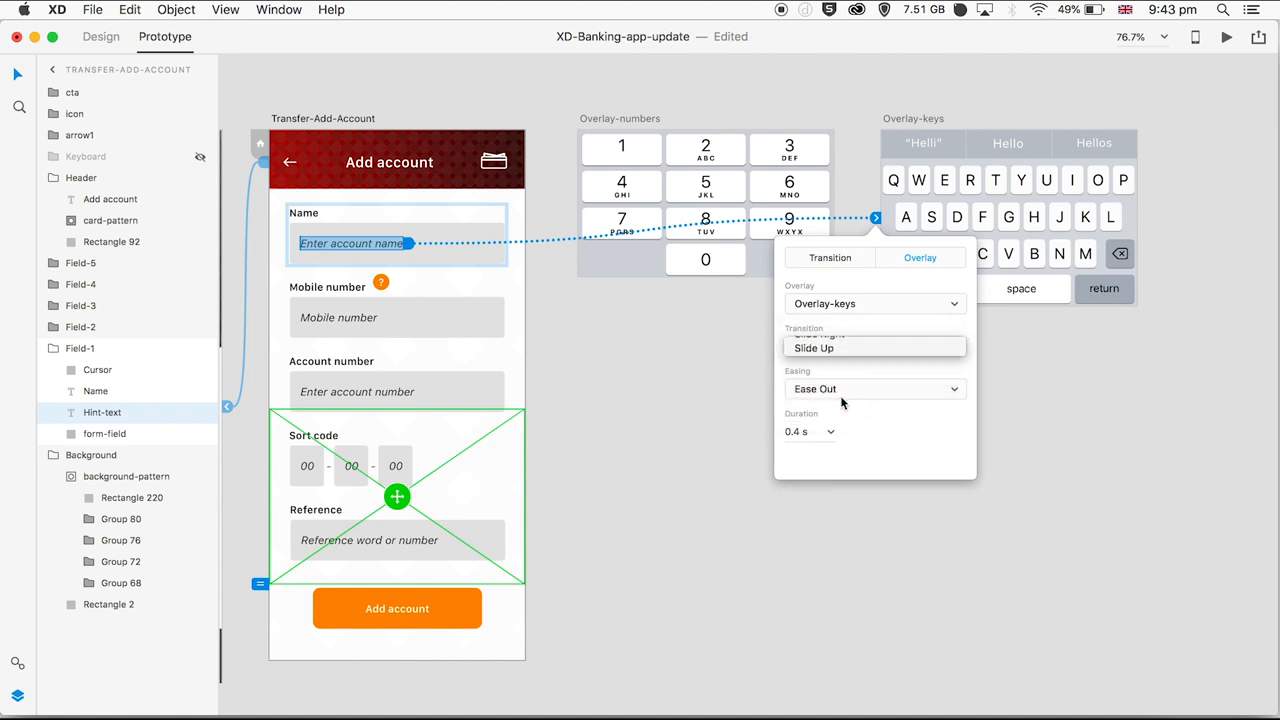
click(834, 345)
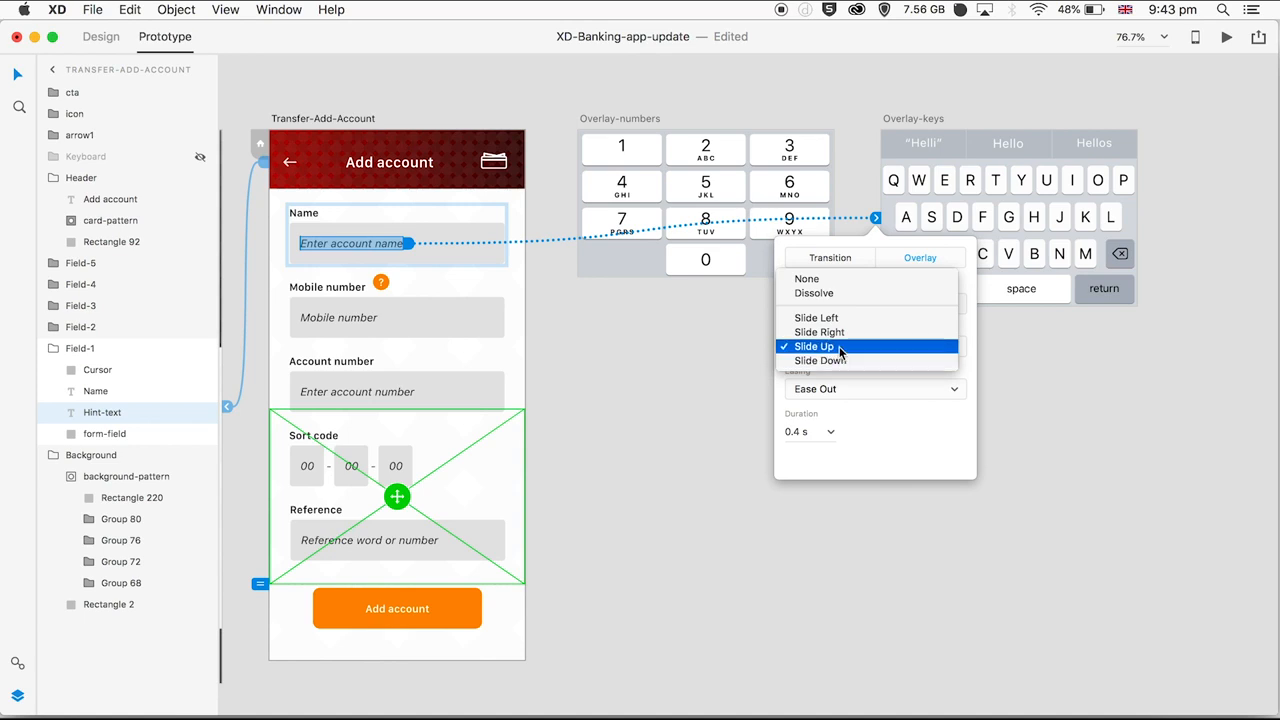
click(840, 348)
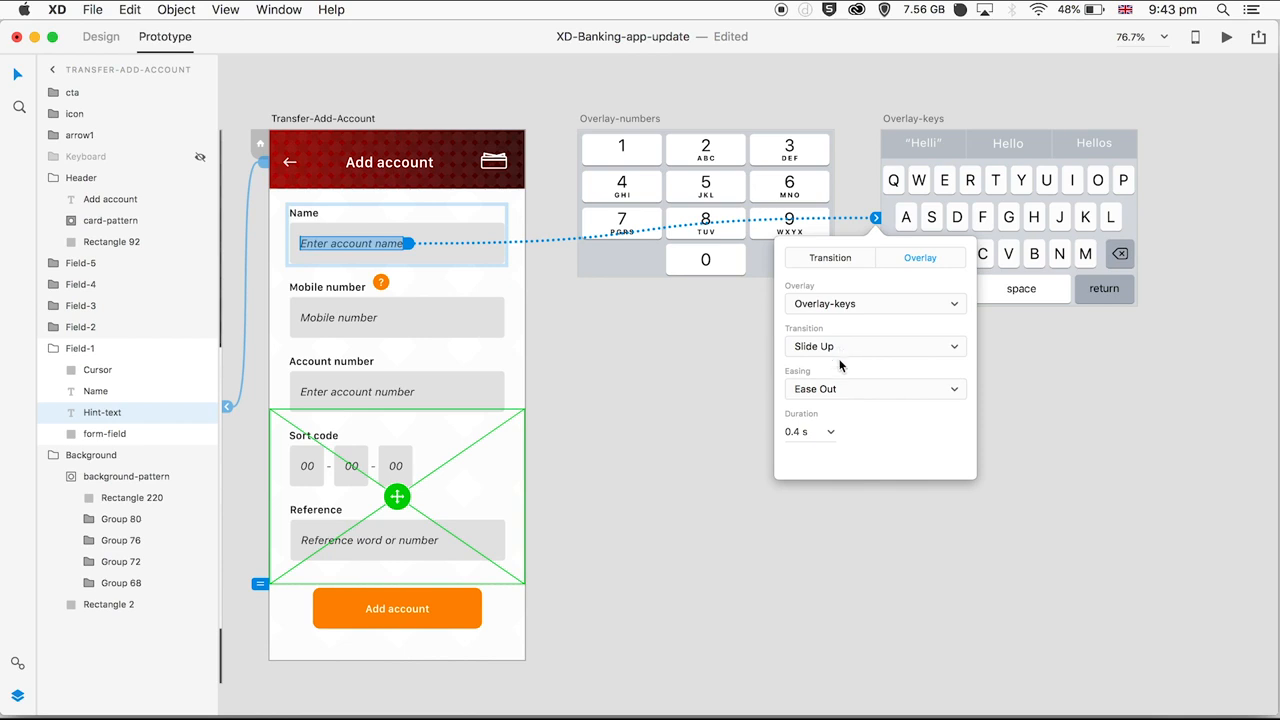
click(844, 388)
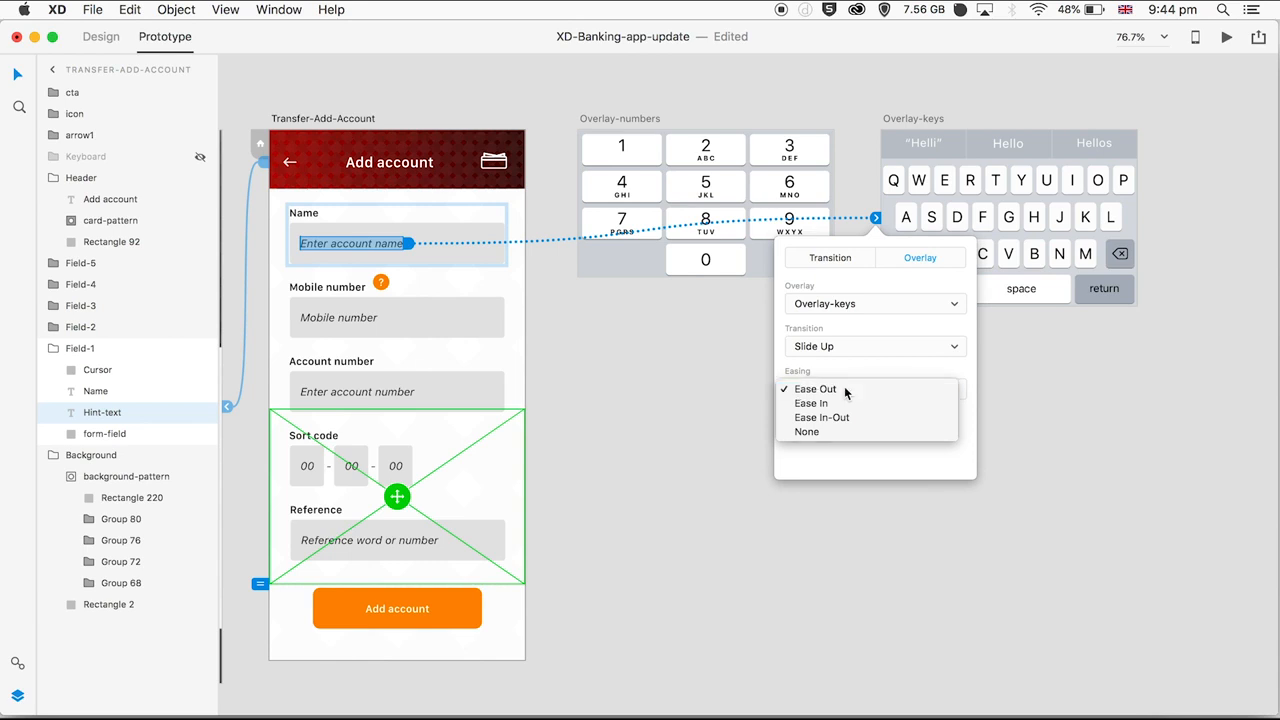
click(846, 389)
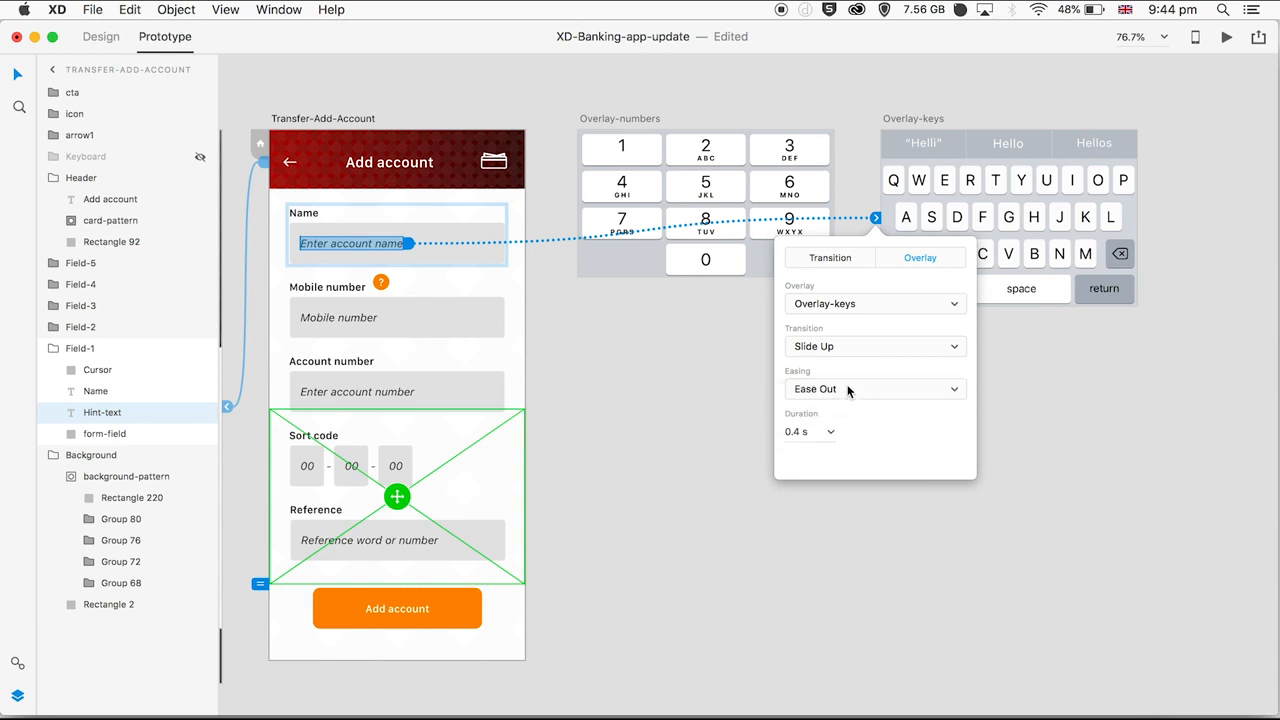
Try to set the duration of the Name hint text's Overlay-keys overlay to 0.2 s
click(806, 432)
click(786, 431)
key(BackSpace)
text(2)
key(Return)
key(Escape)
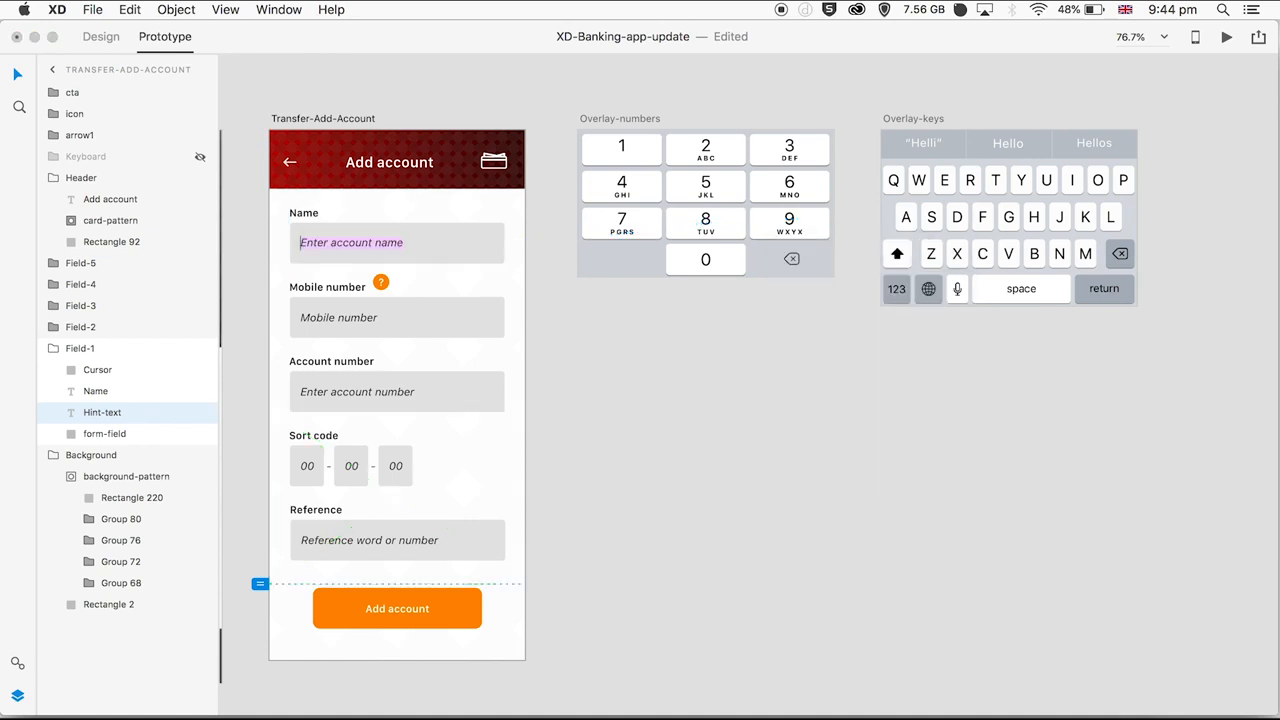
Preview the Transfer-Add-Account artboard and test the keyboard overlay from the Name field's hint text
click(430, 226)
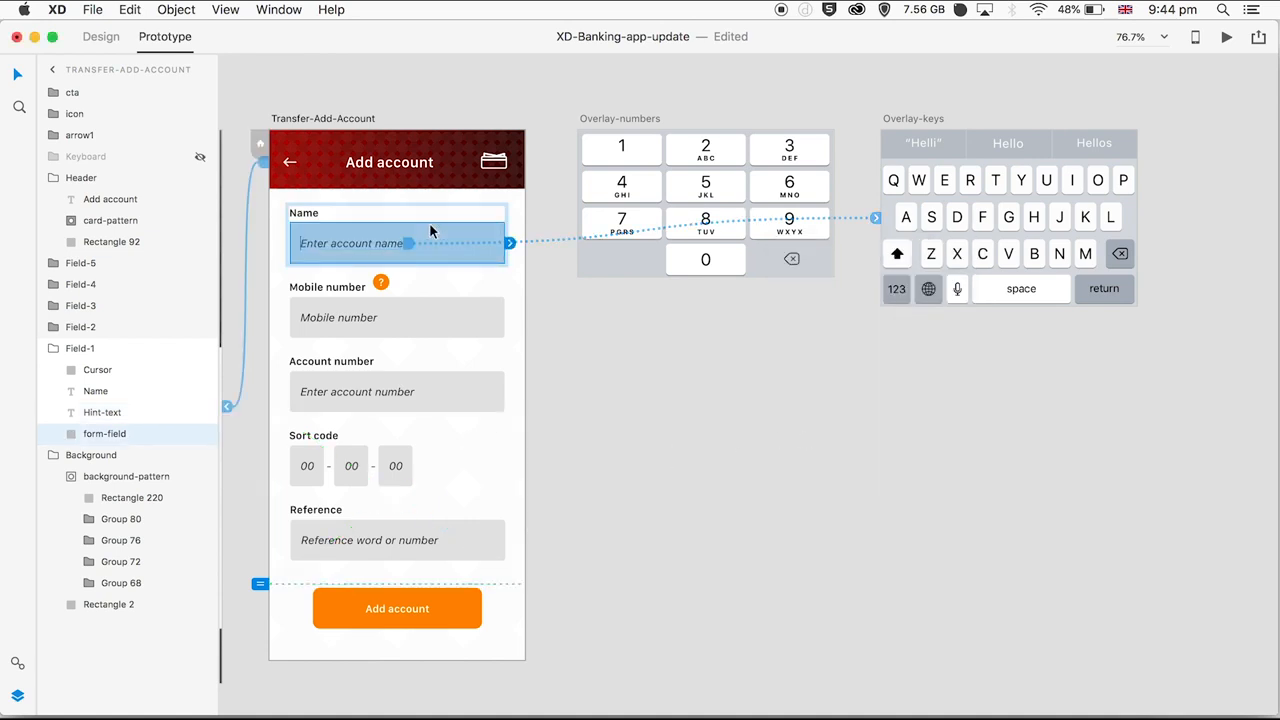
click(435, 202)
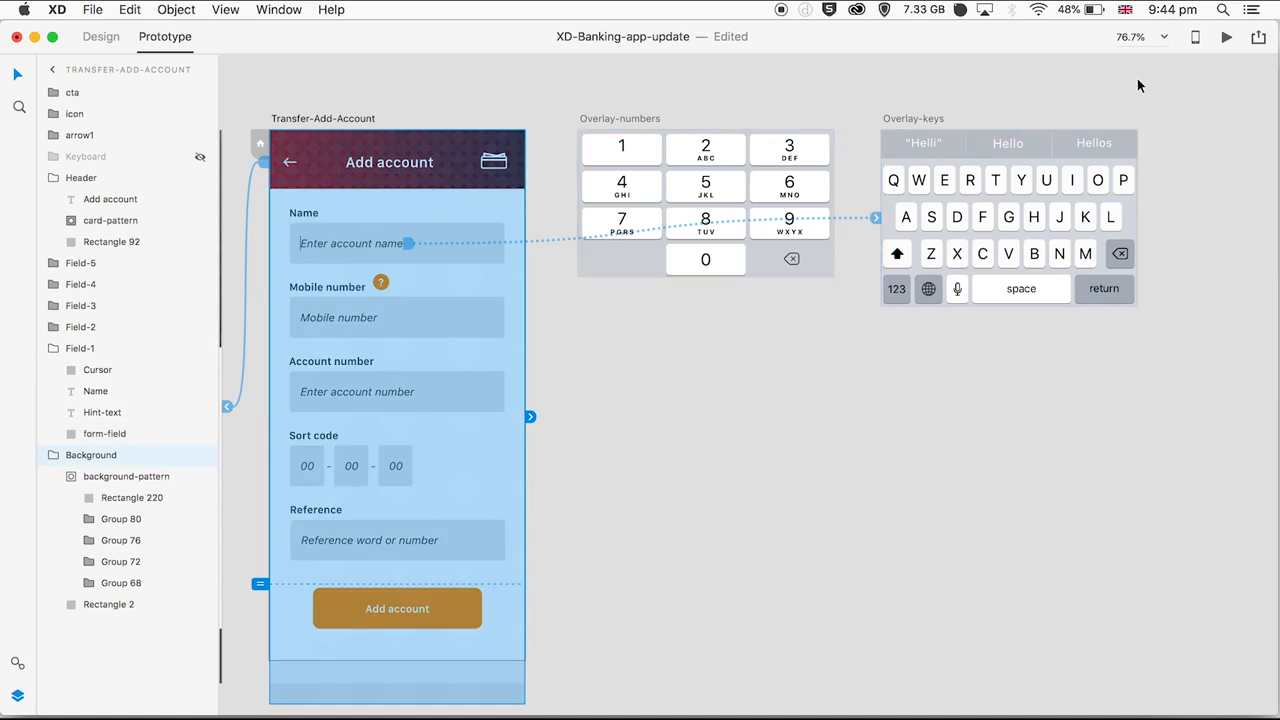
click(1226, 37)
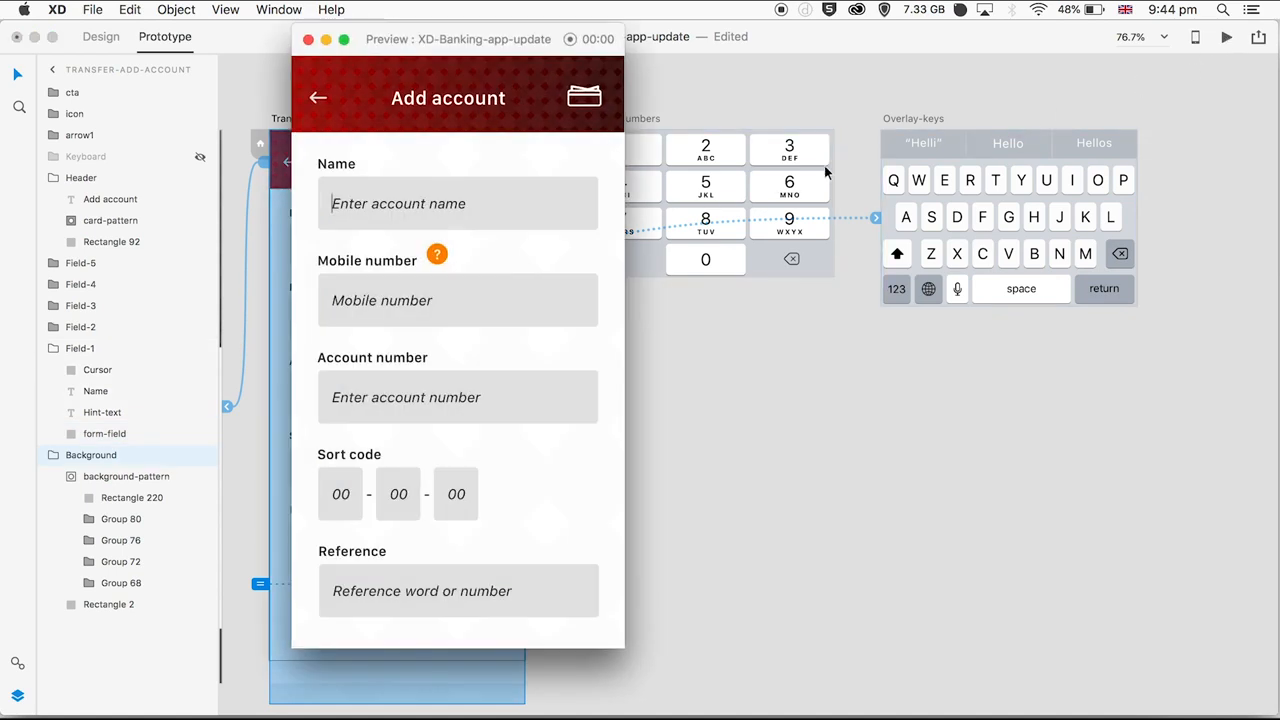
click(433, 205)
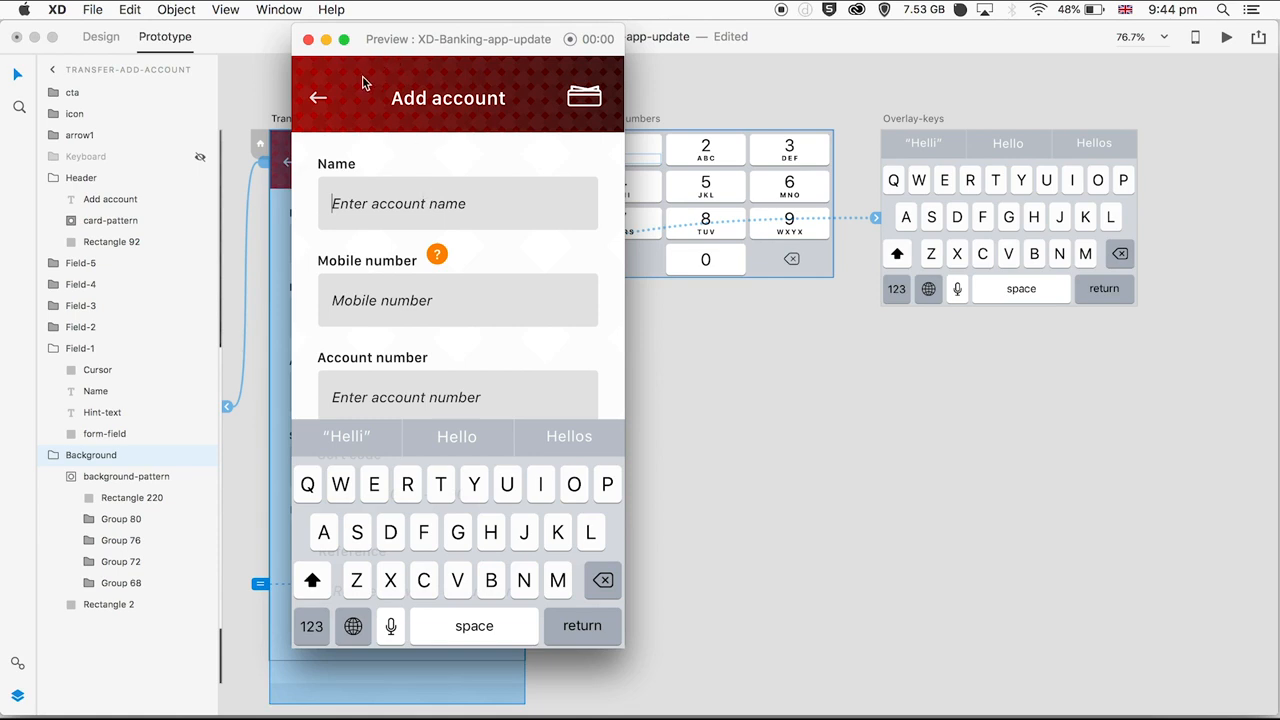
click(308, 39)
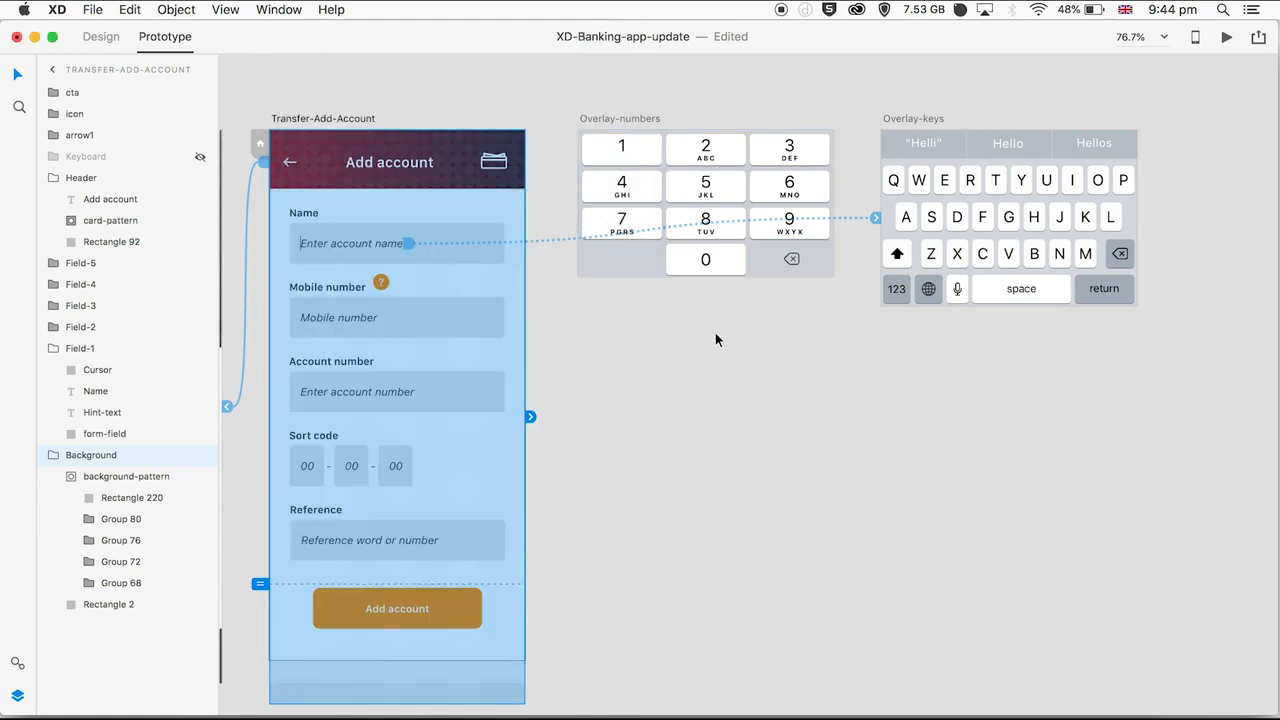
Set the transition of the Name hint text's Overlay-keys overlay to Slide Up
click(697, 371)
click(489, 203)
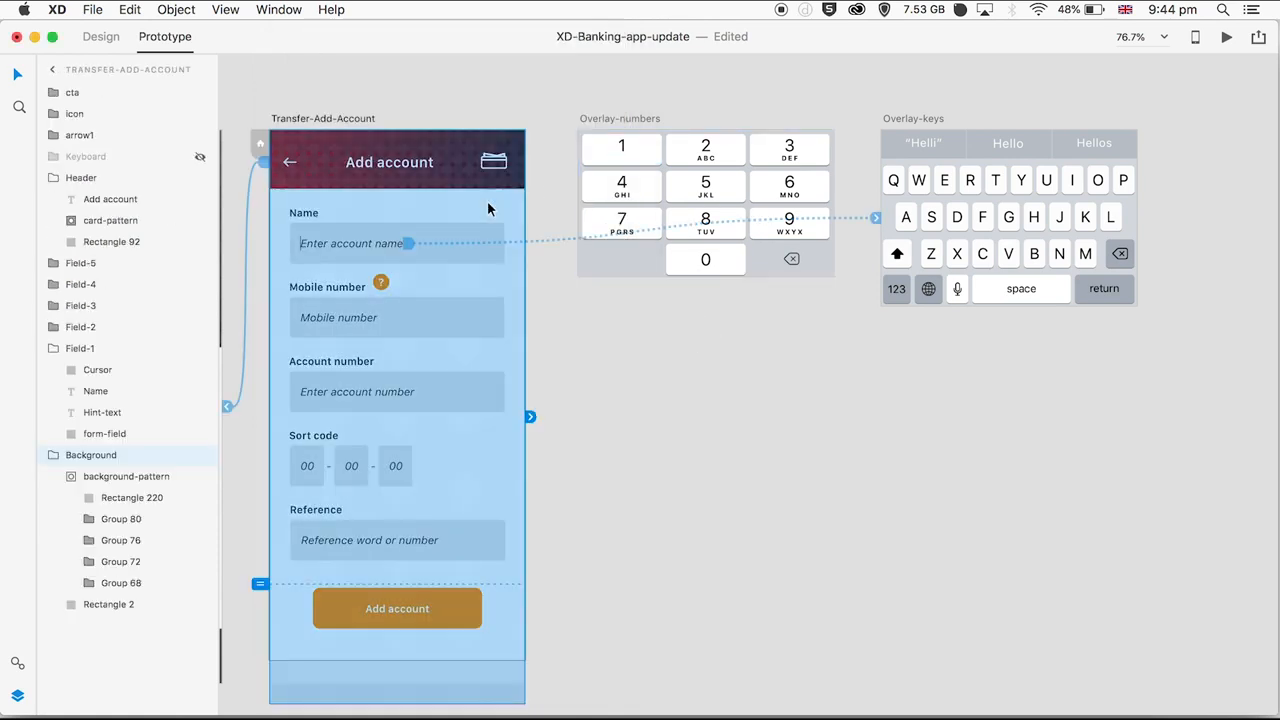
double_click(390, 245)
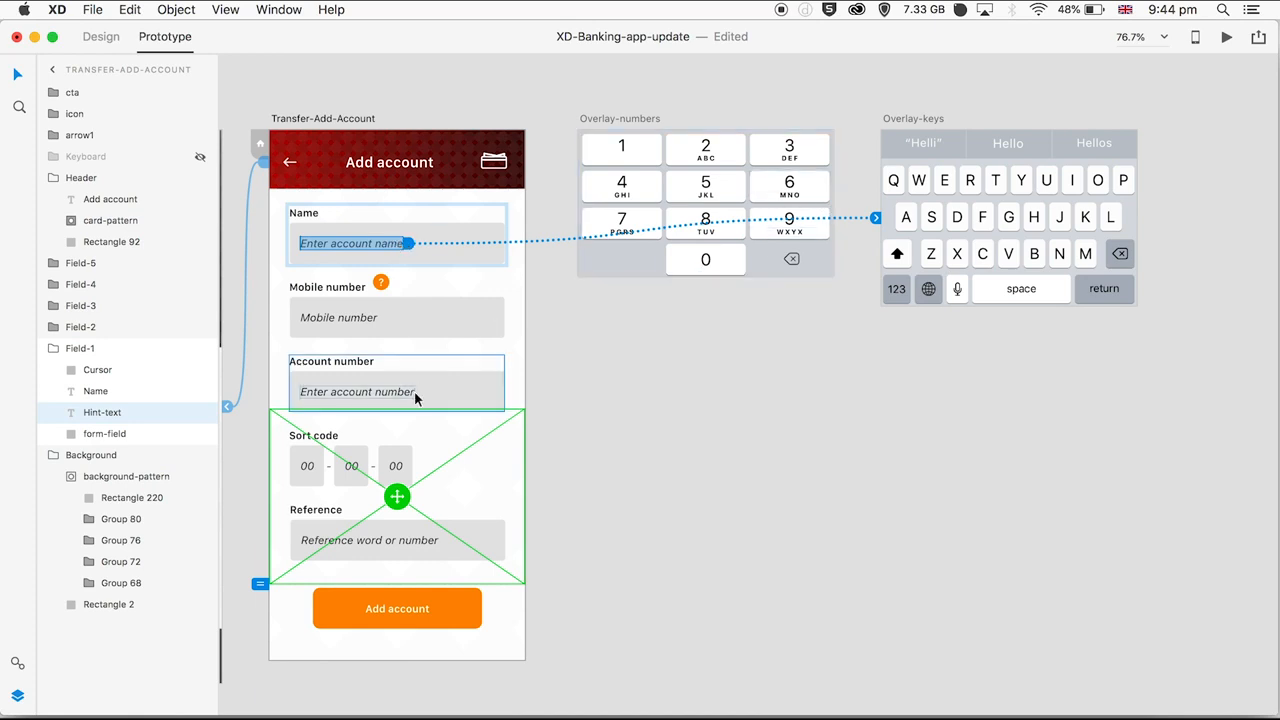
drag(899, 216, 899, 216)
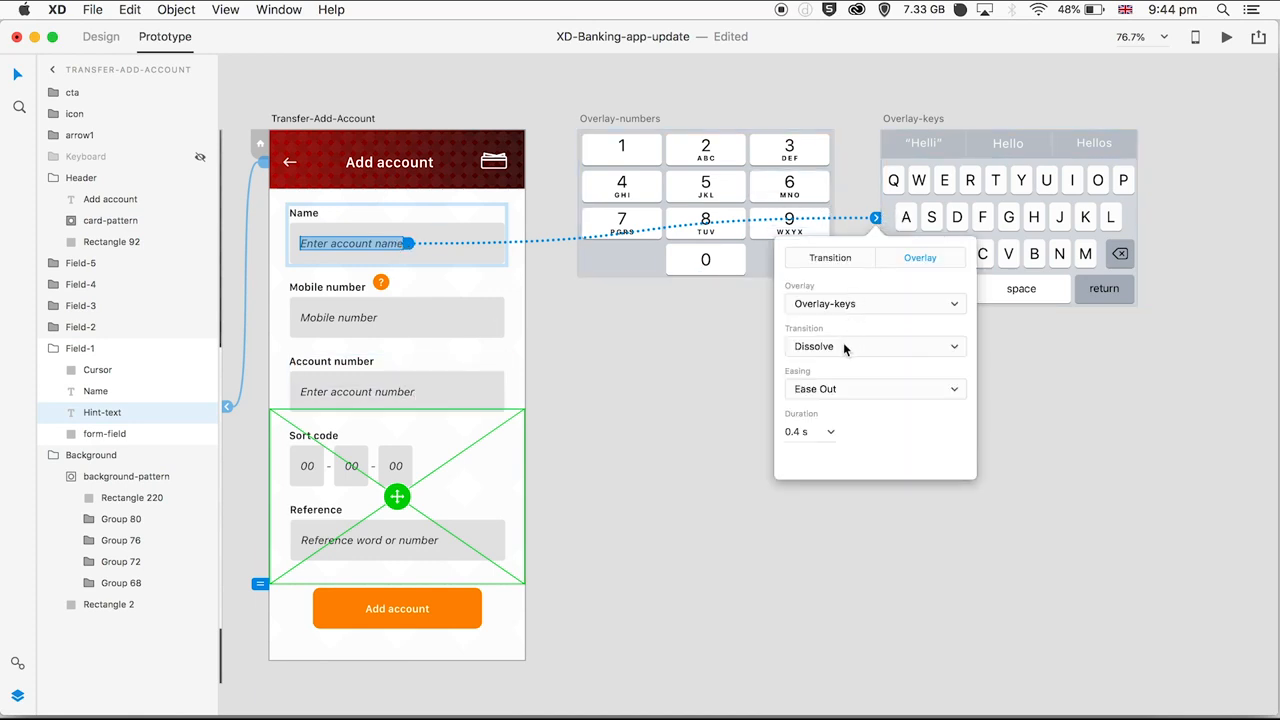
click(843, 345)
click(818, 399)
Preview the Transfer-Add-Account artboard, opening, dismissing and reopening the keyboard overlay from the Name field to check its slide-up transition
click(491, 186)
click(487, 202)
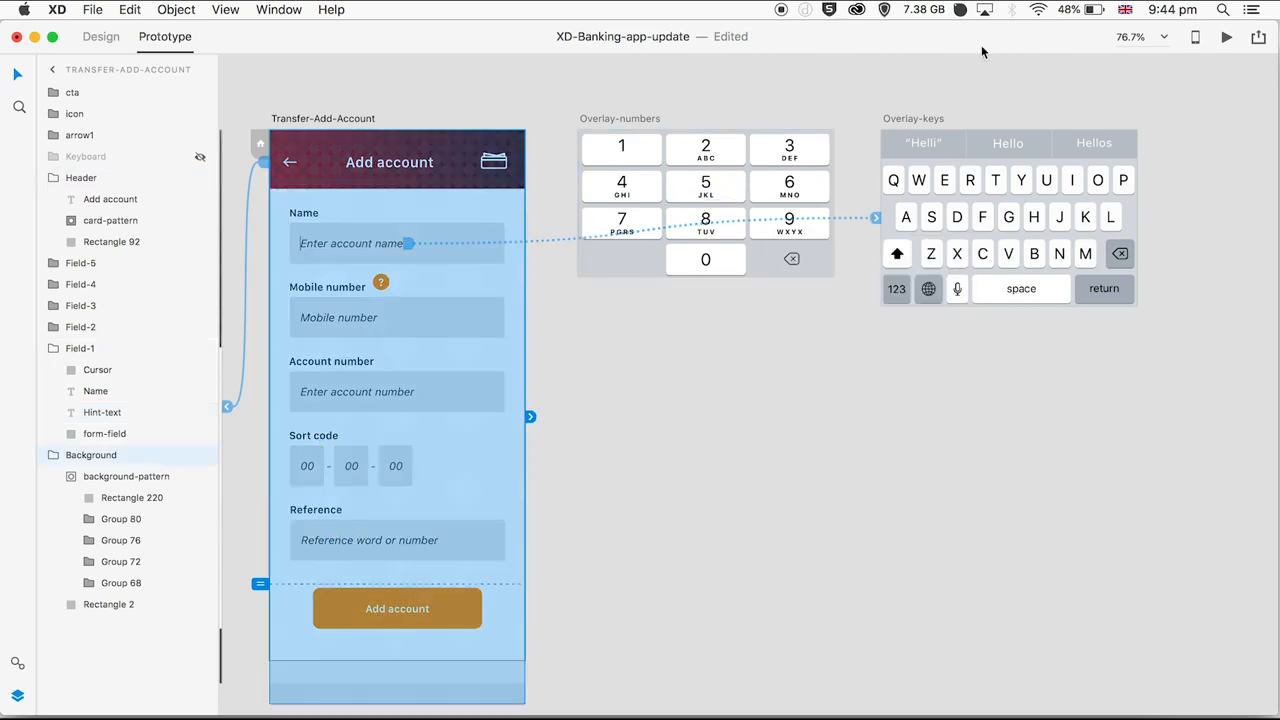
click(1226, 37)
click(392, 205)
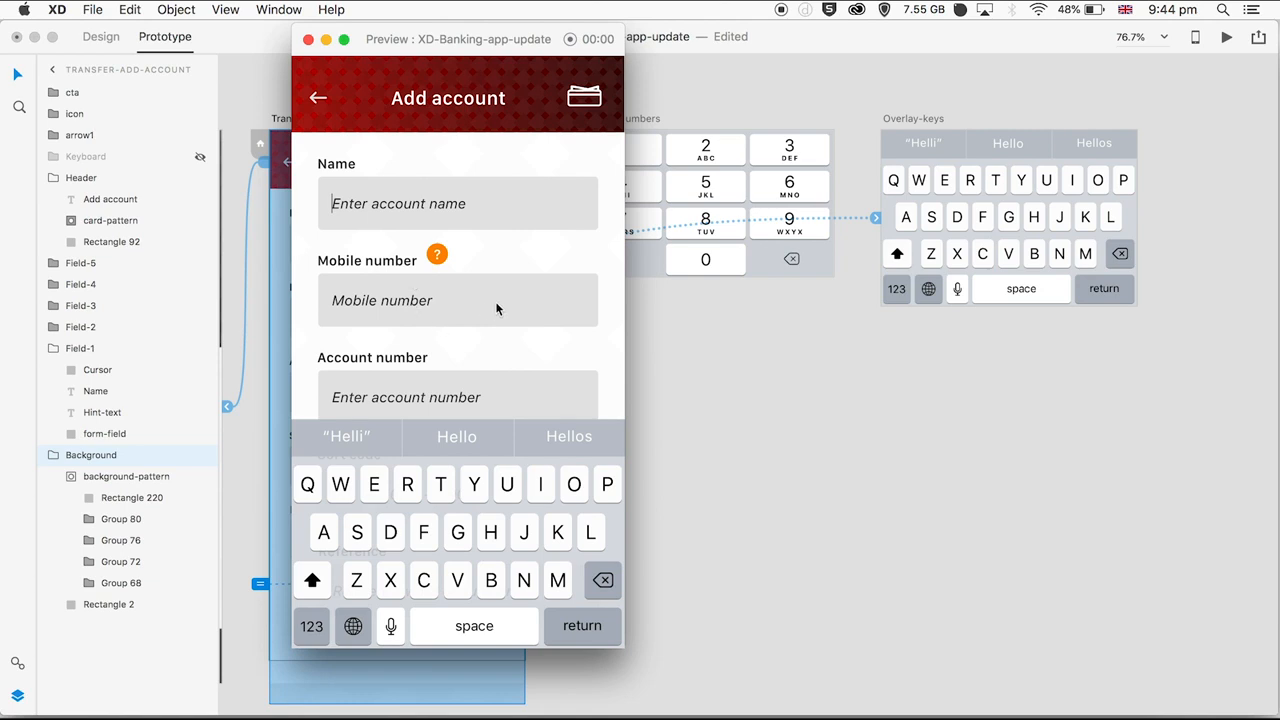
click(490, 250)
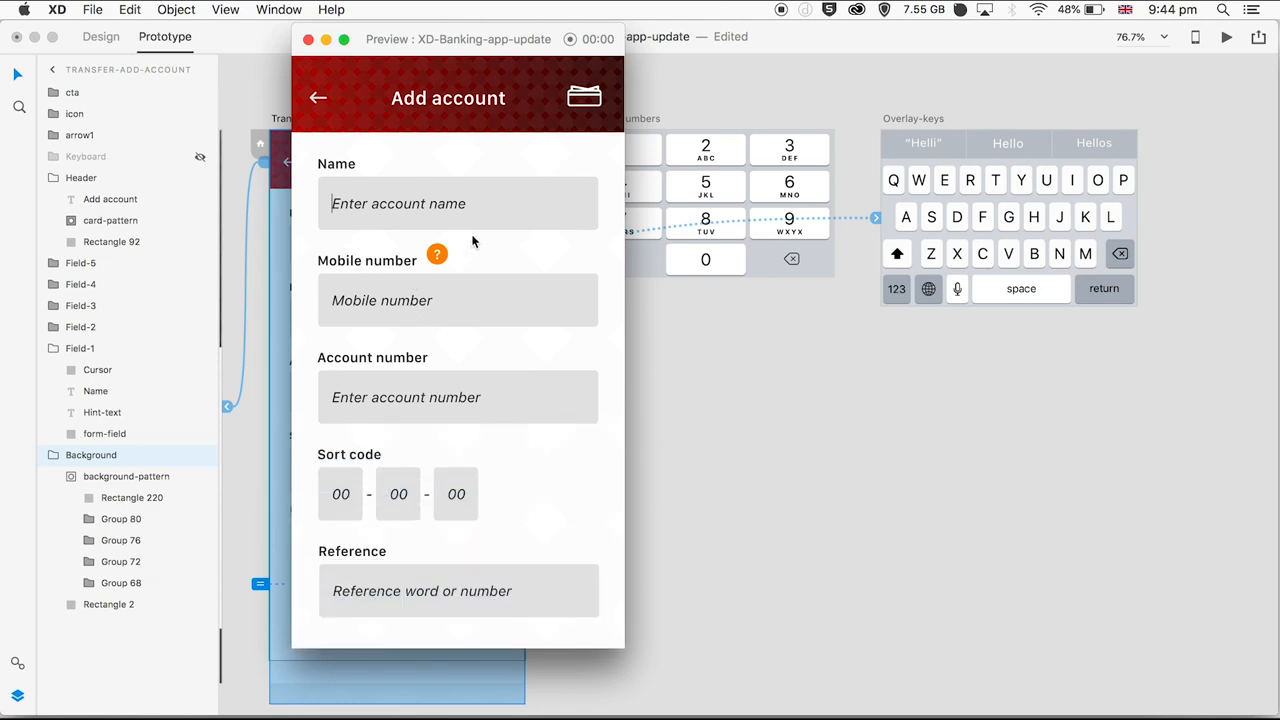
click(419, 204)
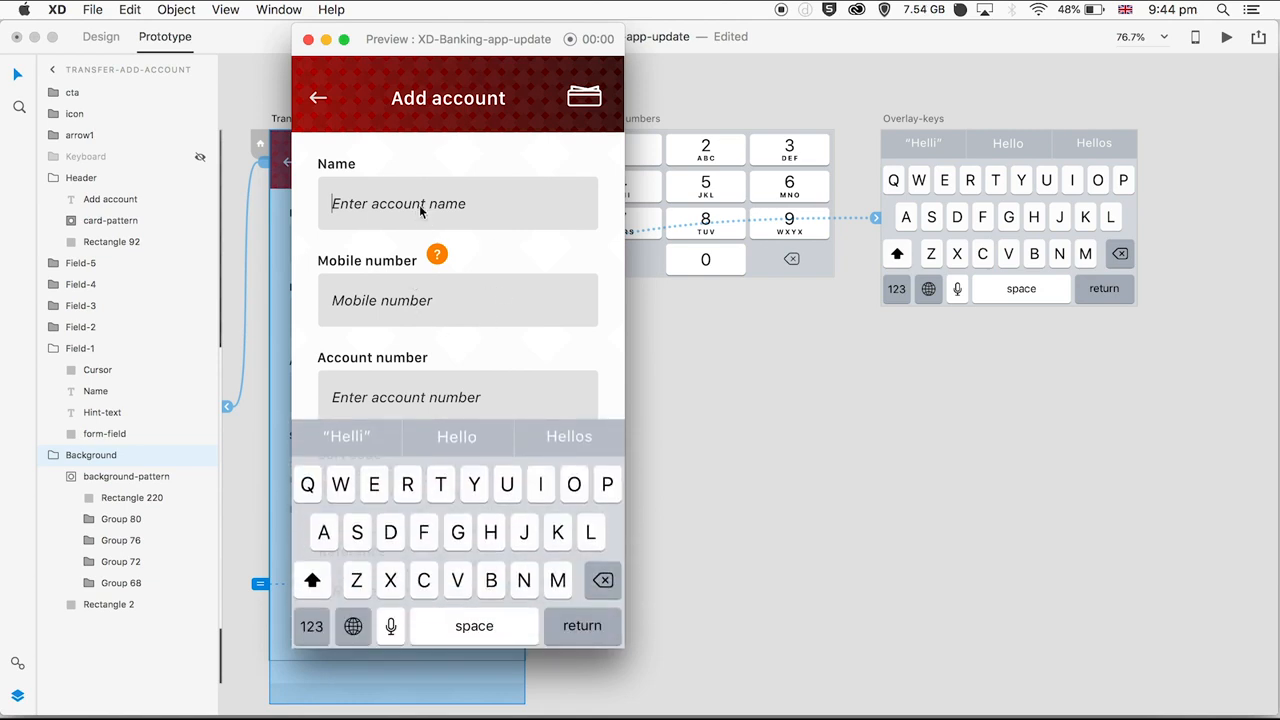
click(308, 40)
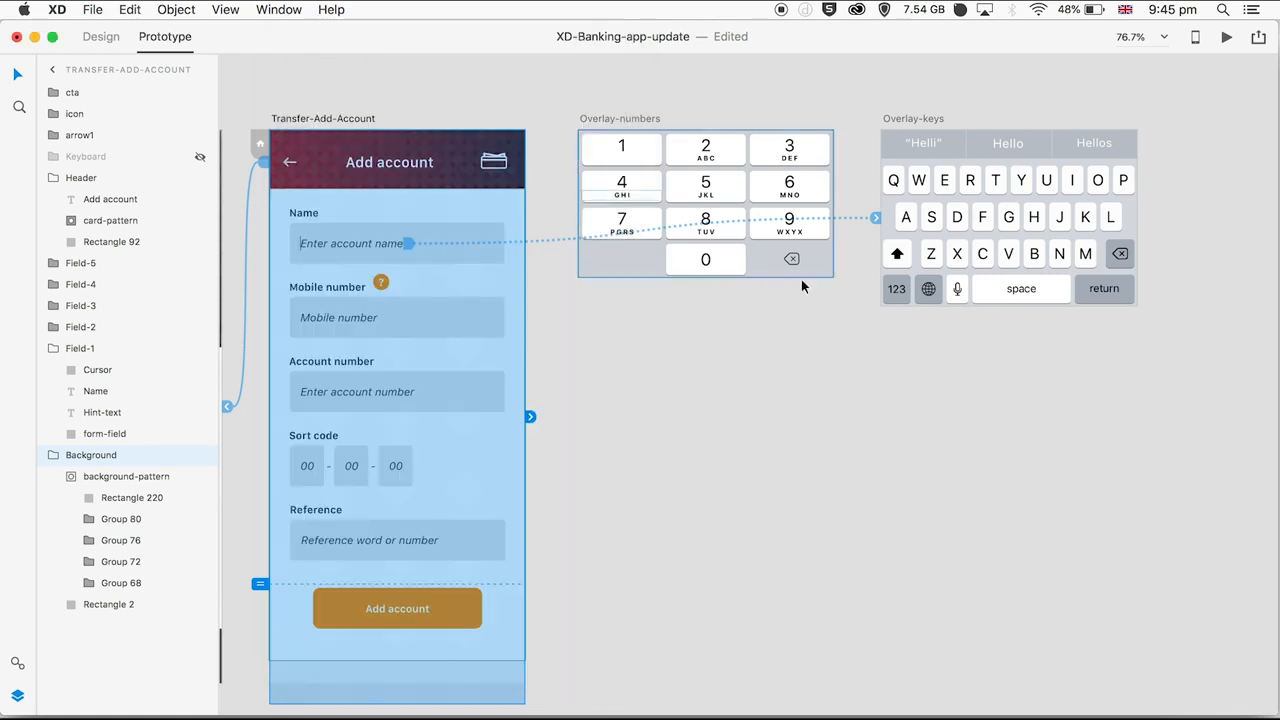
Set the Overlay-keys overlay's transition duration to 0.2 s
click(876, 220)
click(811, 431)
click(793, 432)
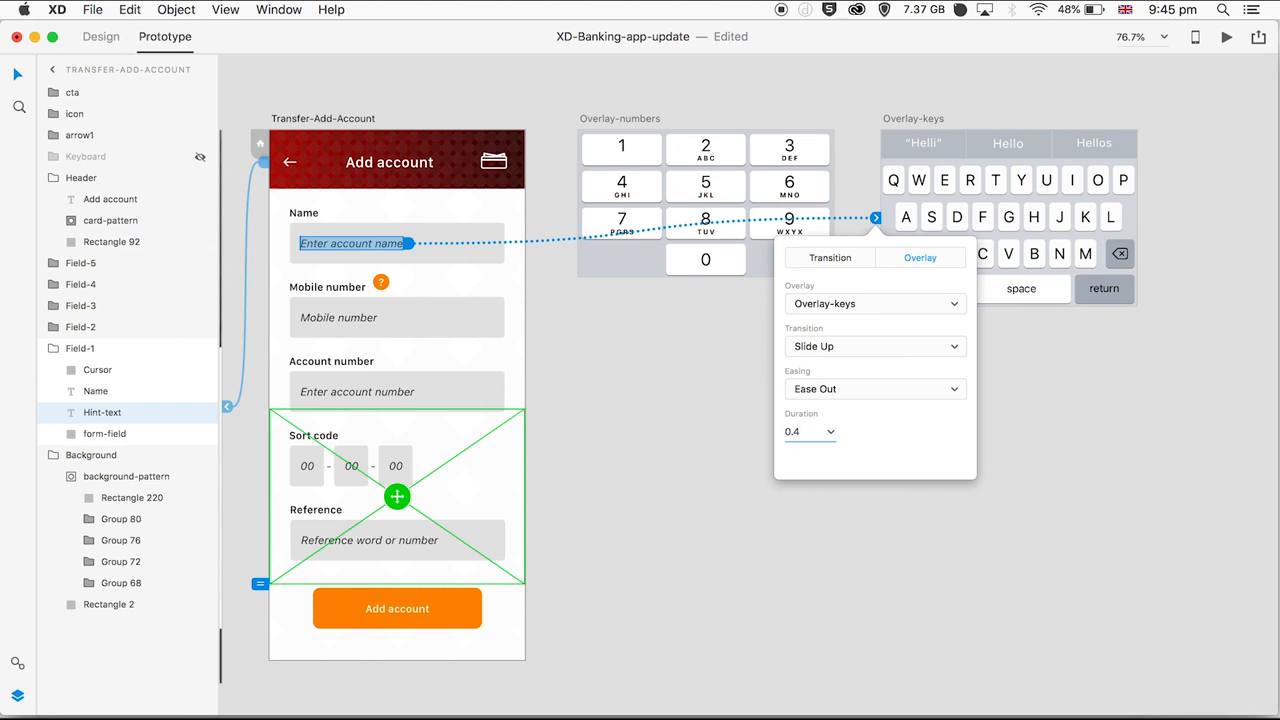
key(BackSpace)
text(2)
key(Return)
click(875, 218)
click(875, 218)
click(862, 510)
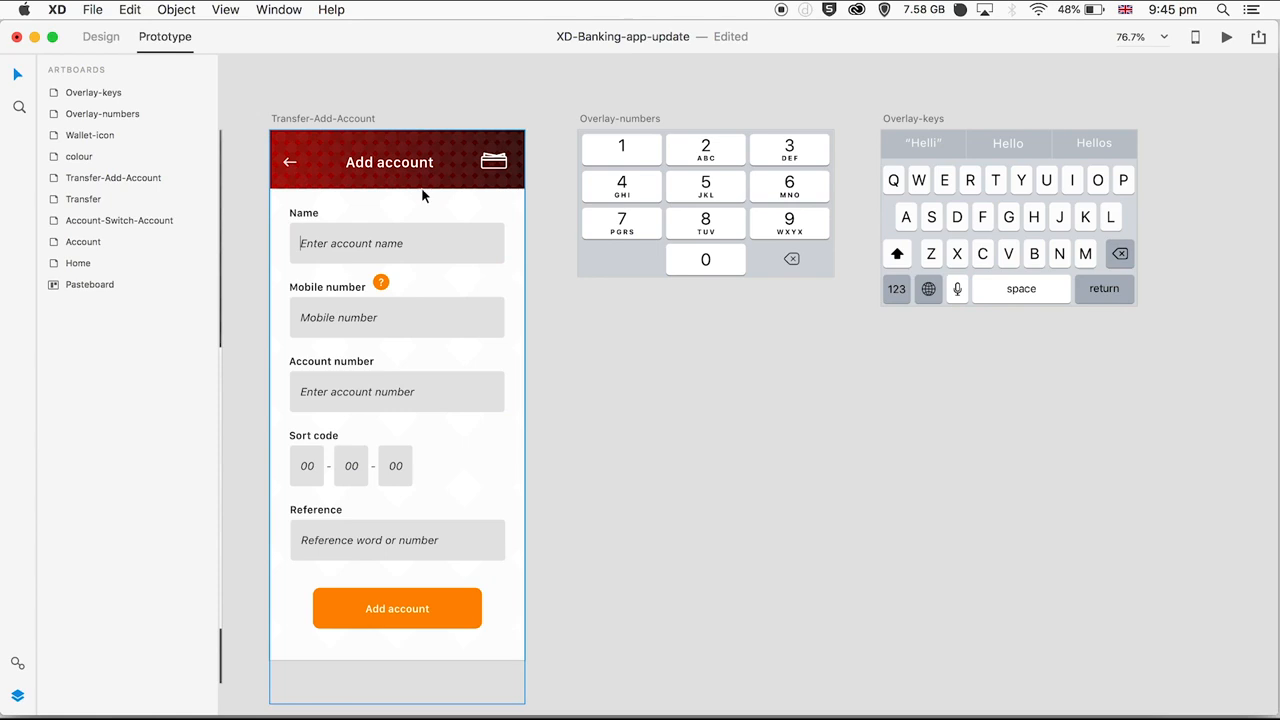
Preview the Transfer-Add-Account artboard and check the keyboard overlay's 0.2 s slide from the Name field's hint text
click(392, 202)
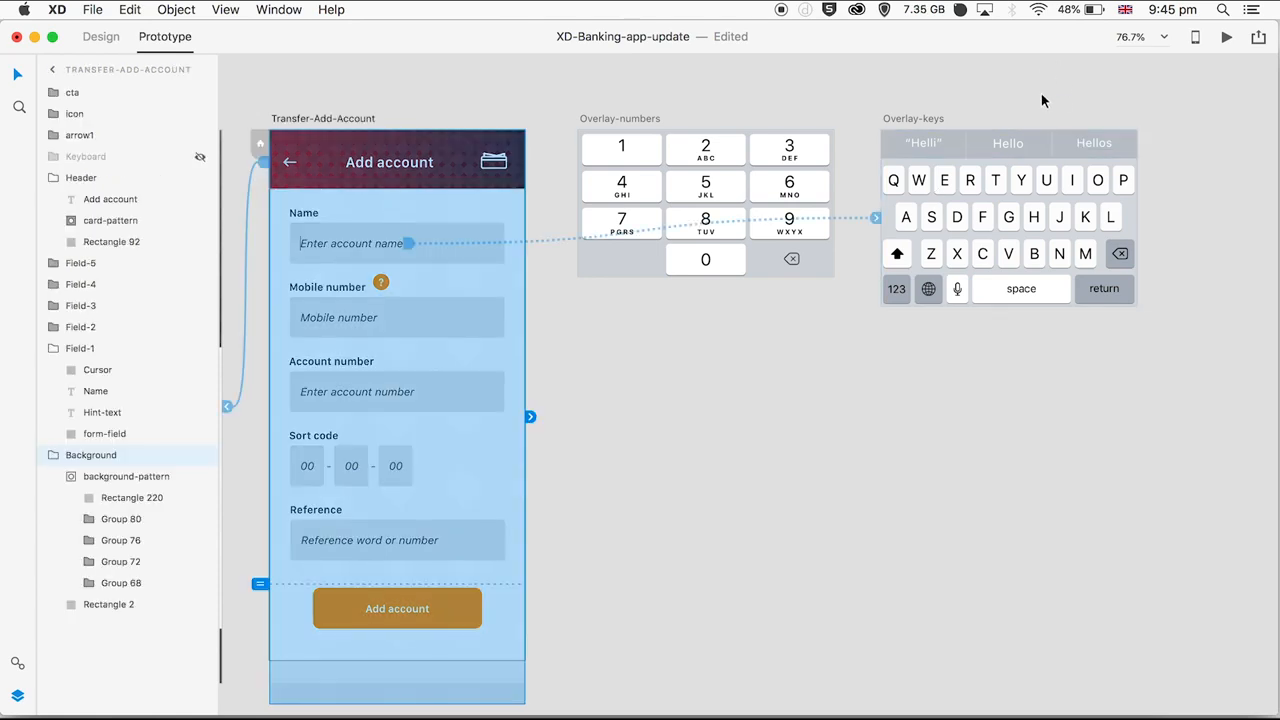
click(1227, 37)
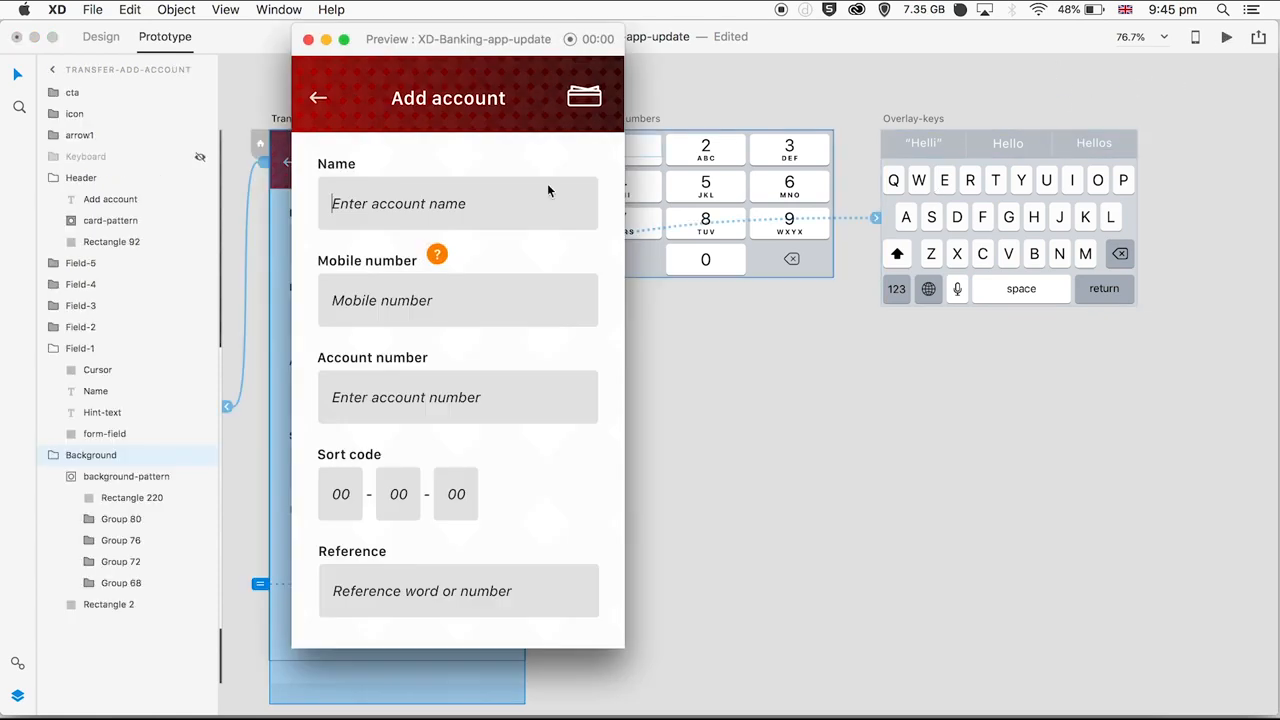
click(441, 206)
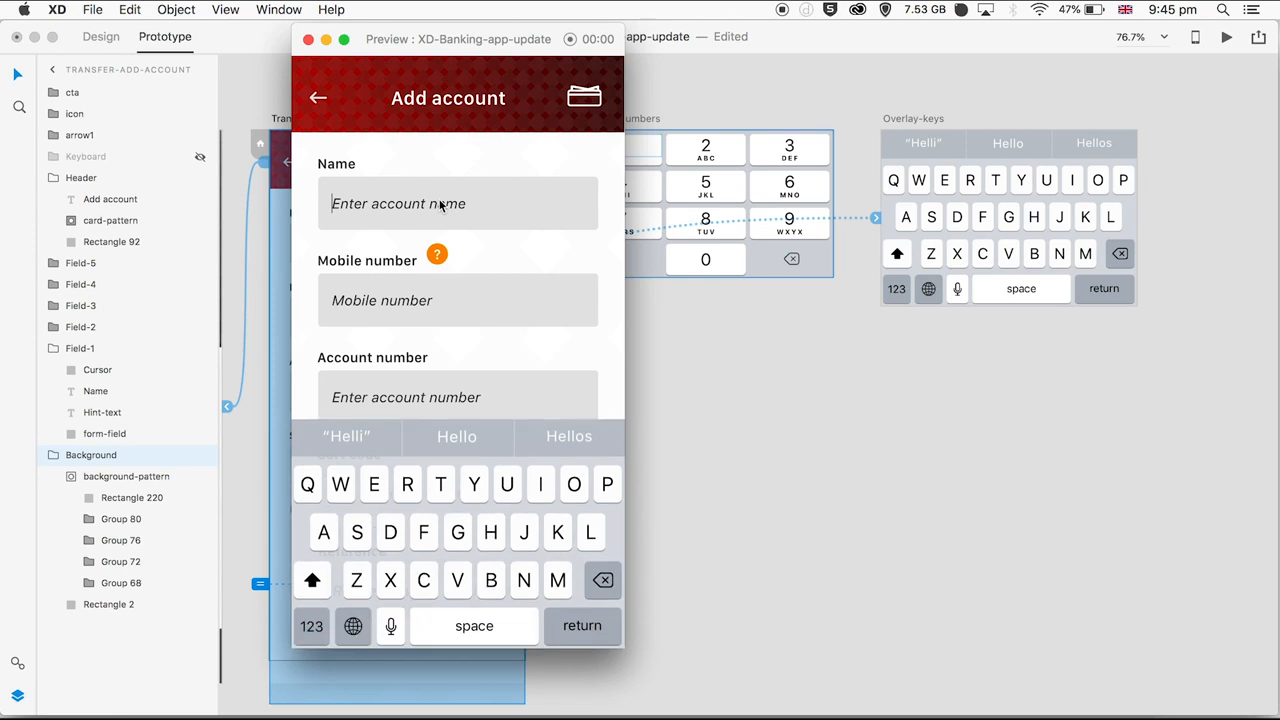
click(441, 205)
click(308, 39)
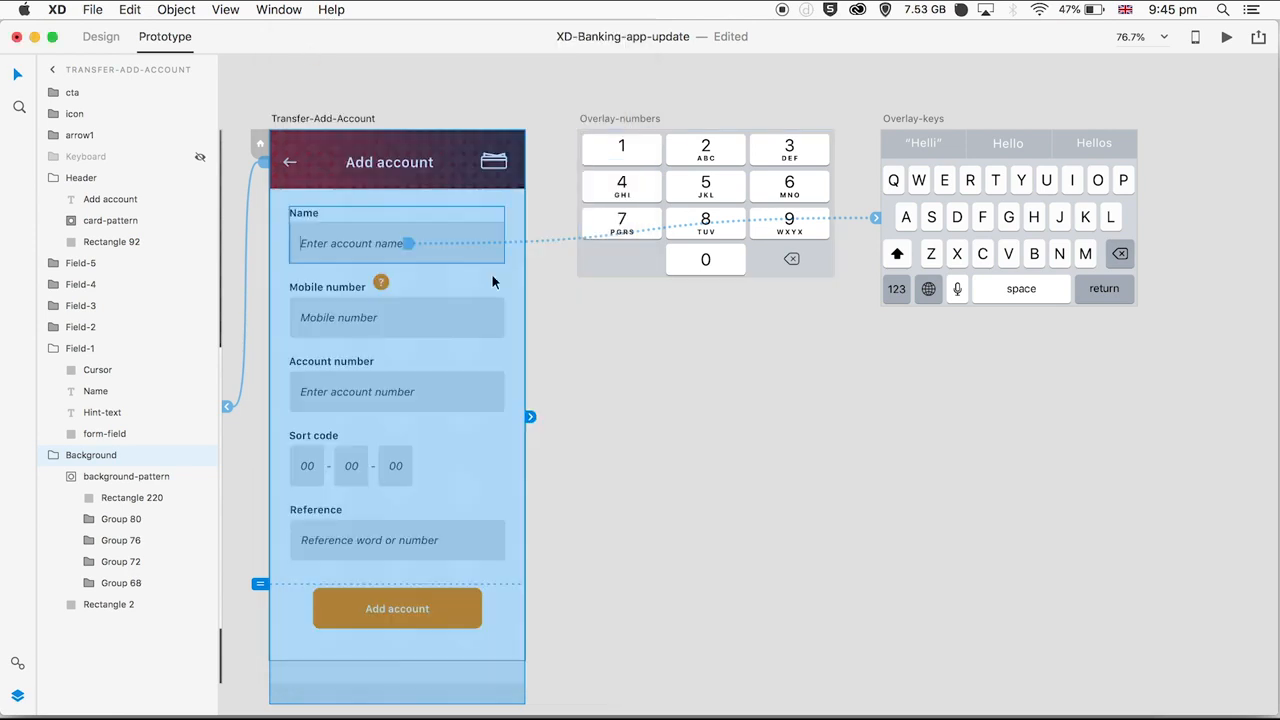
click(574, 397)
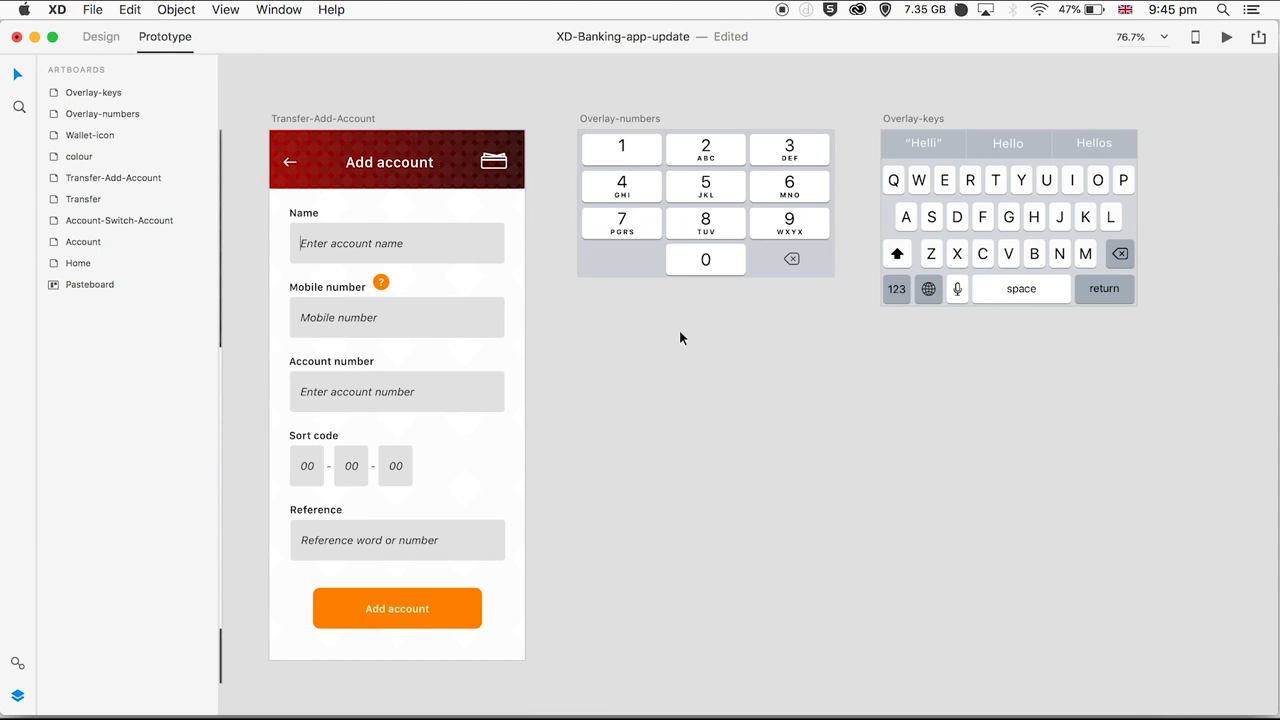
Link the Mobile number field's hint text to Overlay-numbers as an overlay and rest its placement on the dashed viewport line
click(362, 317)
click(361, 317)
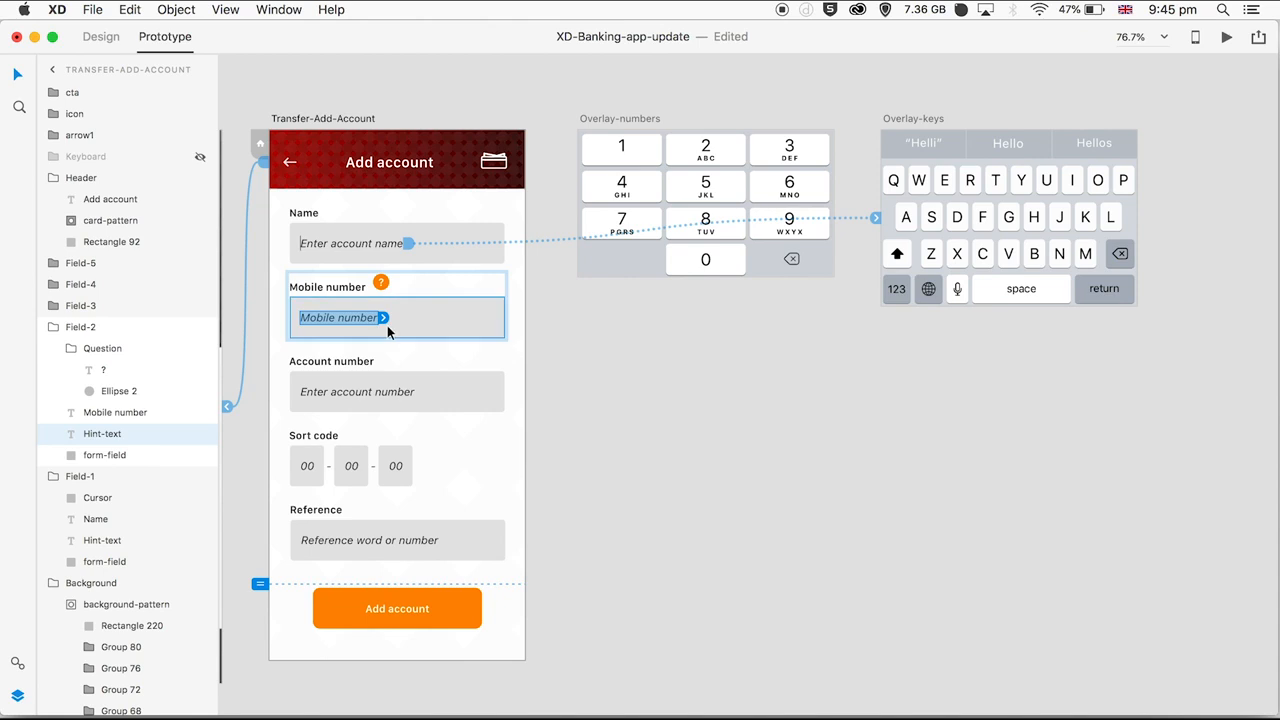
click(383, 317)
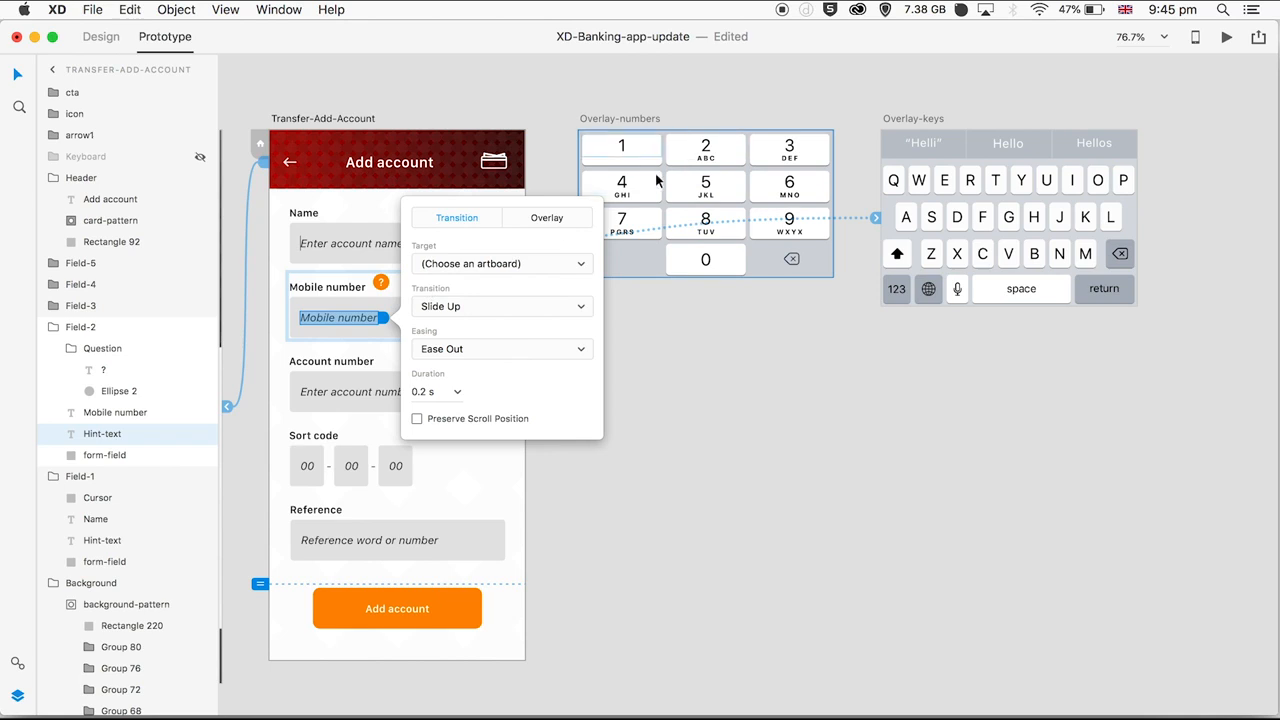
click(538, 216)
click(511, 264)
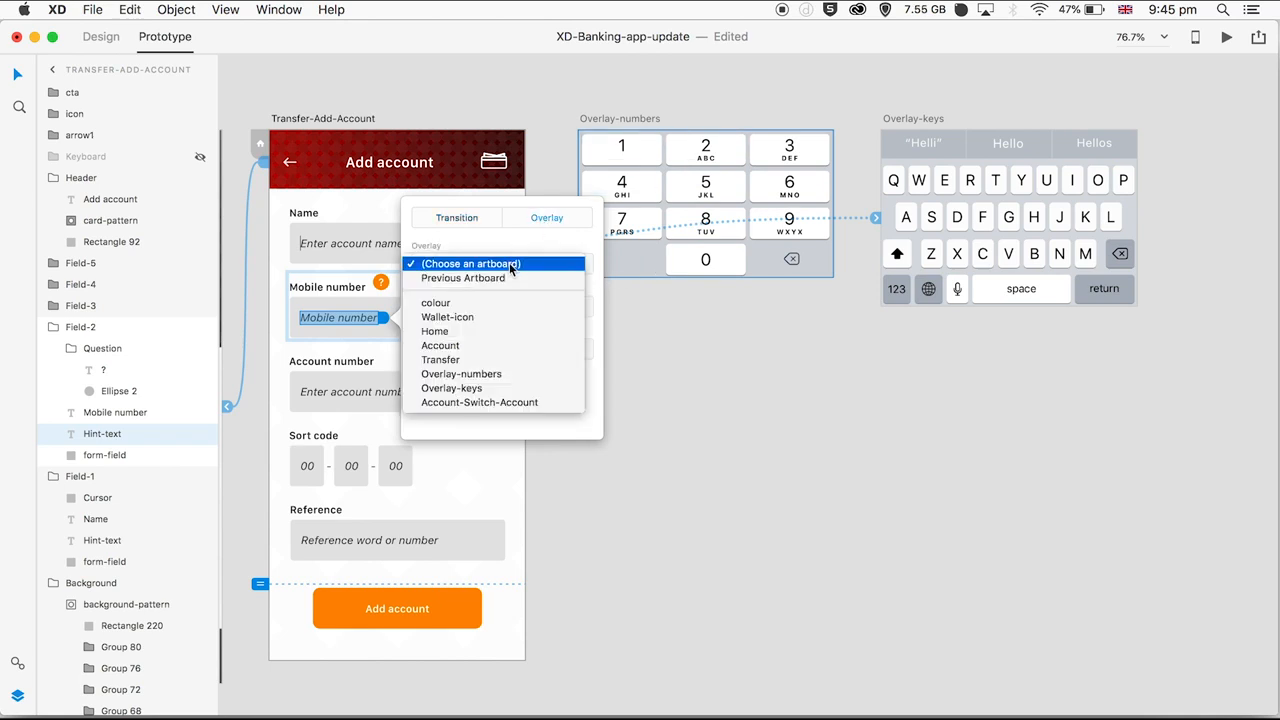
click(482, 374)
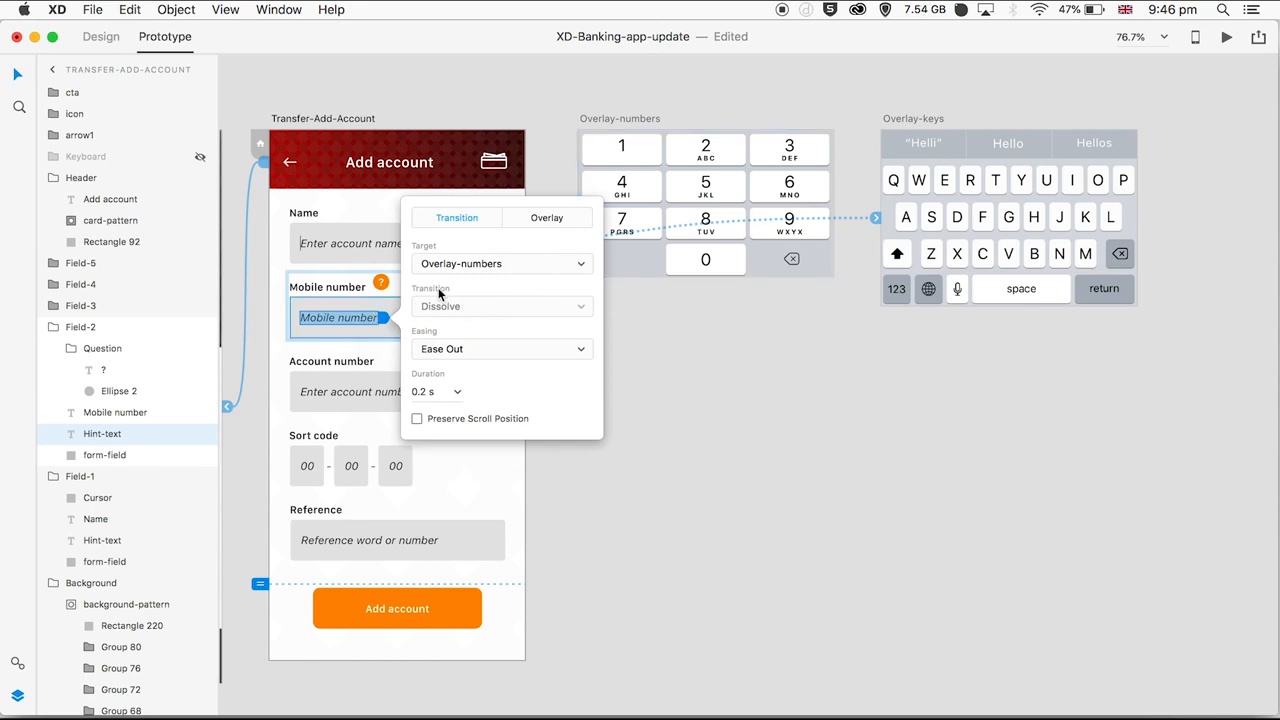
click(530, 217)
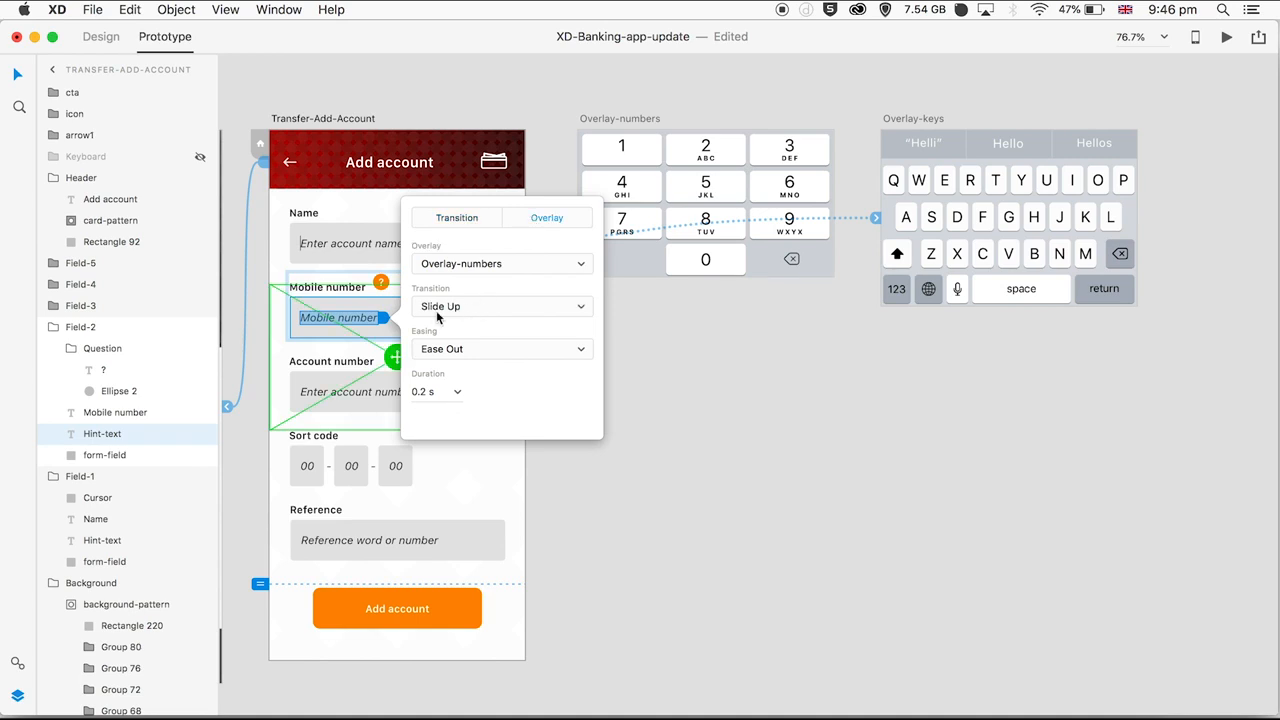
drag(400, 362, 404, 513)
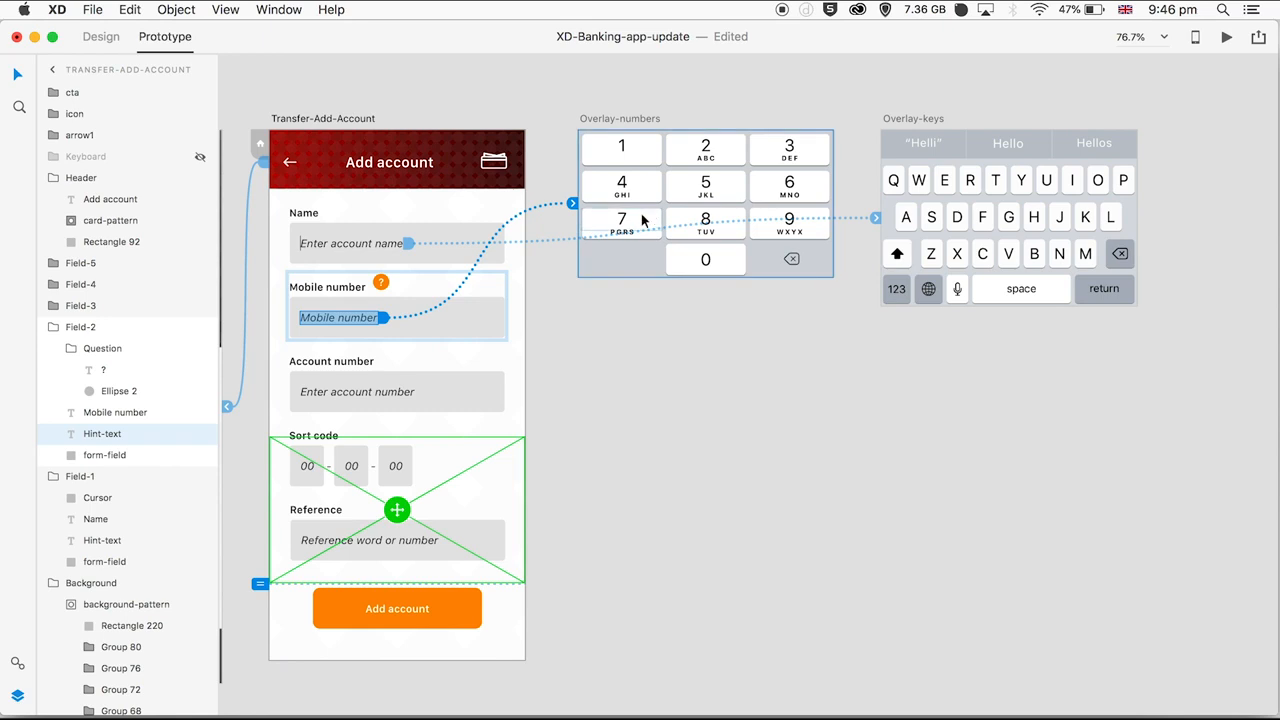
Set the Overlay-numbers overlay's transition to Slide Left with a duration of 0.1 s
click(573, 205)
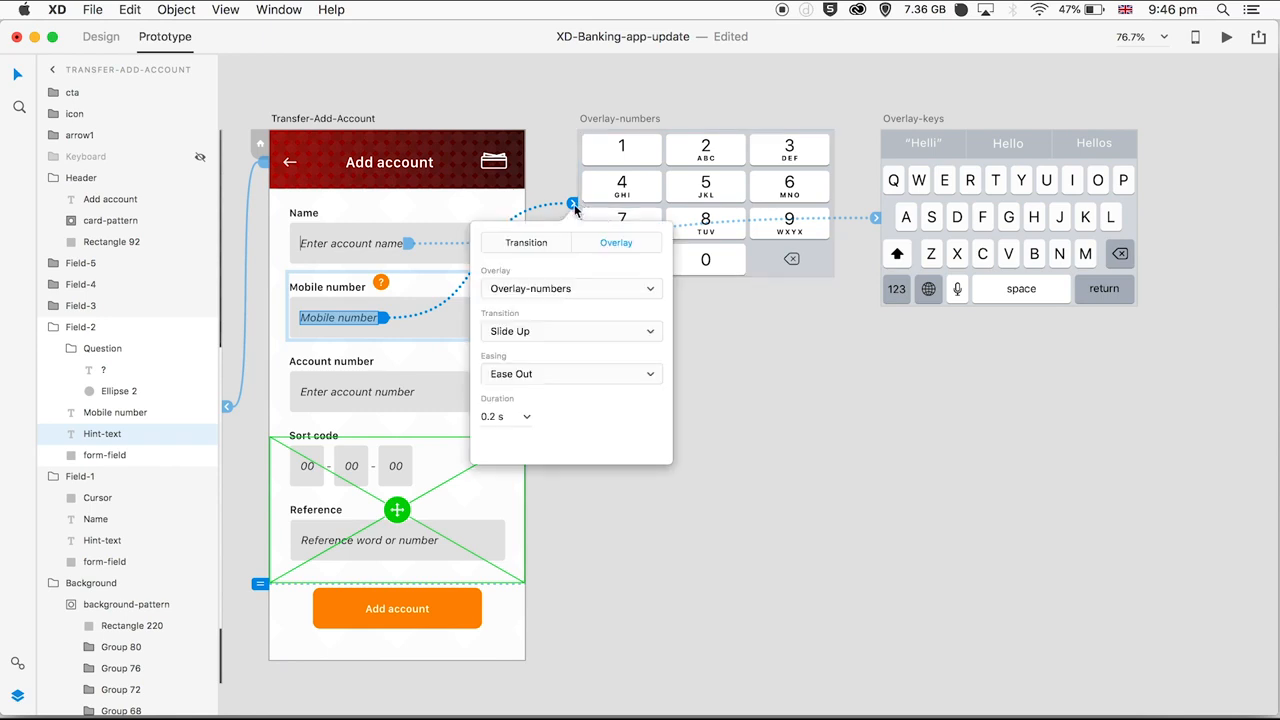
click(537, 331)
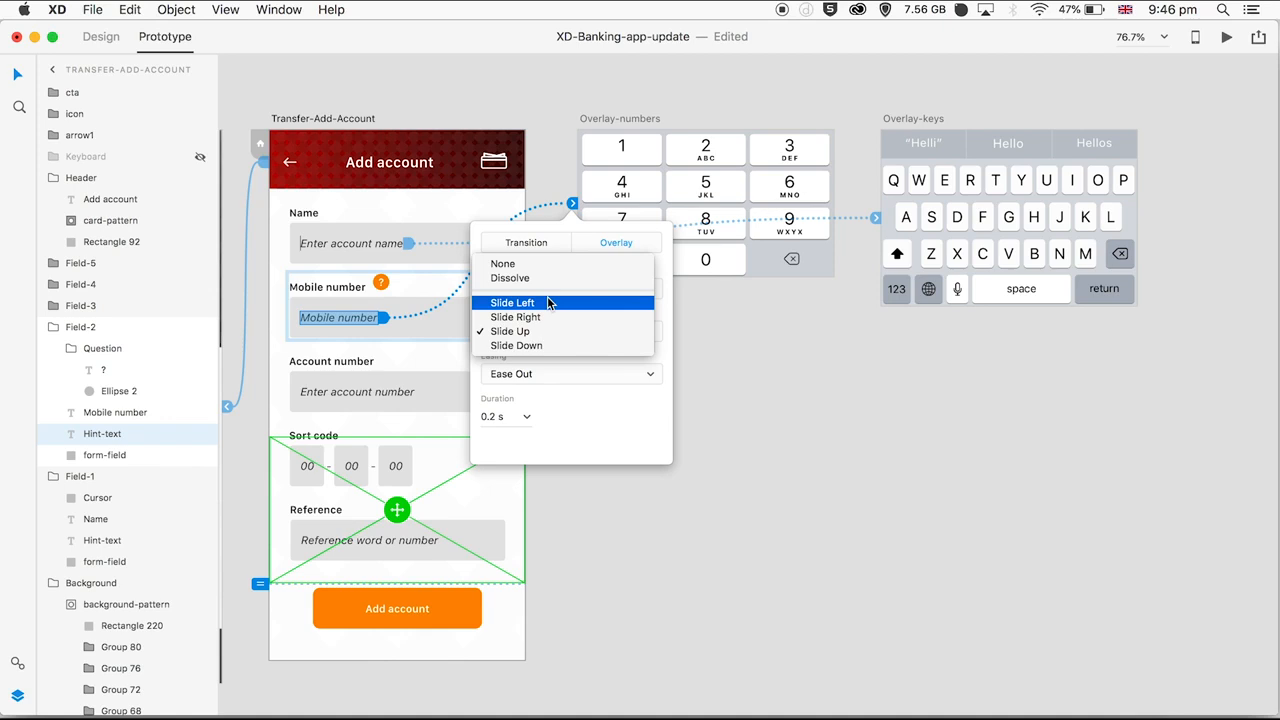
click(548, 300)
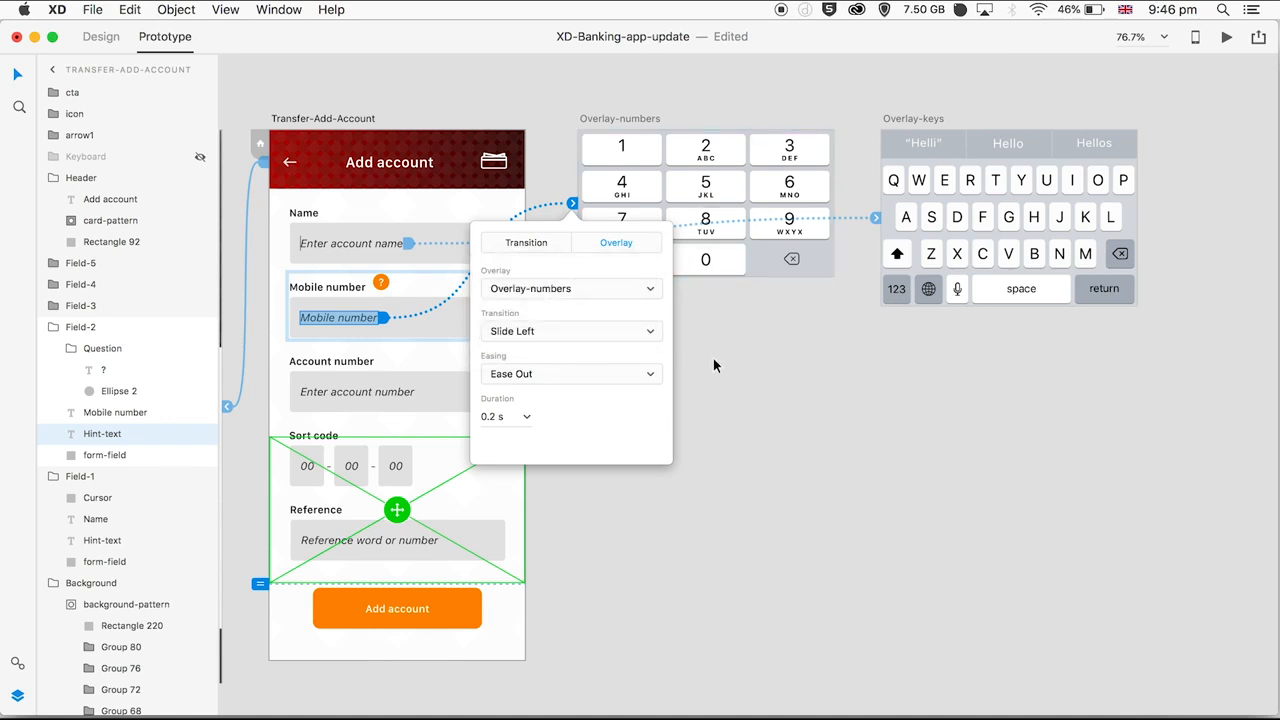
click(504, 414)
key(Right)
key(BackSpace)
text(1)
key(Return)
click(691, 362)
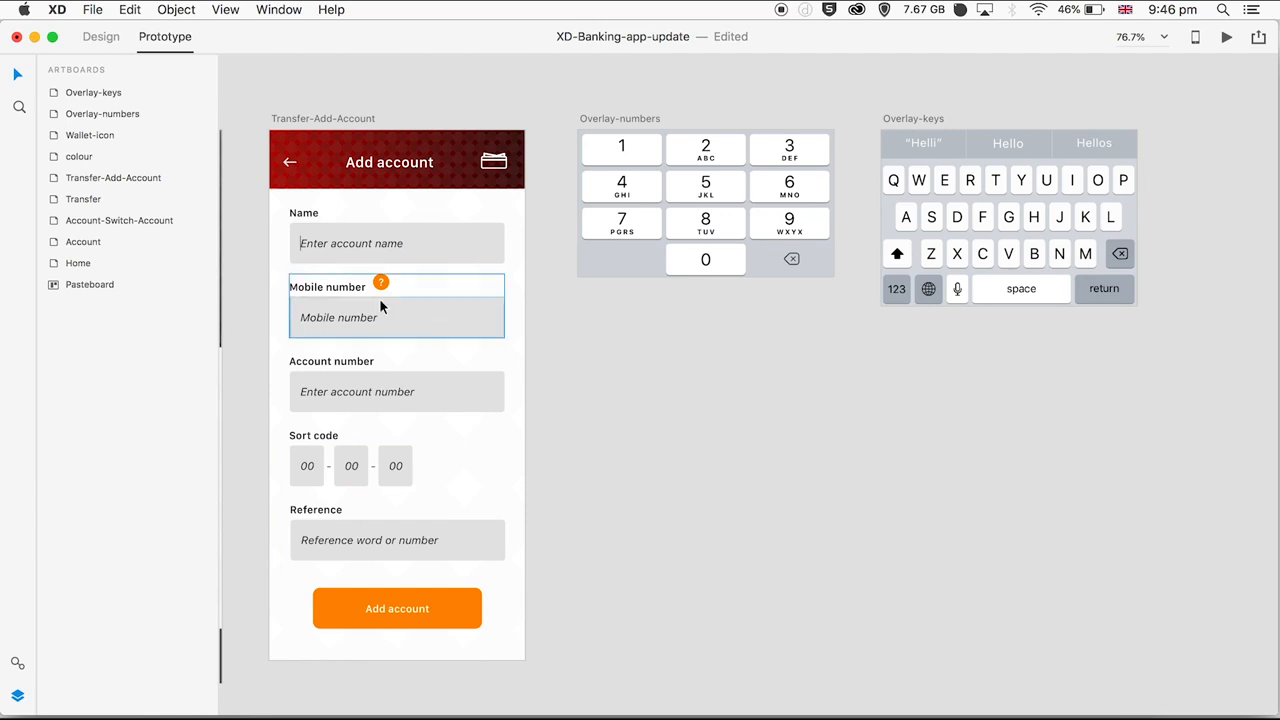
Preview the Transfer-Add-Account artboard, test the number pad overlay from the Mobile number hint text, and move the preview window aside
click(470, 182)
click(1225, 40)
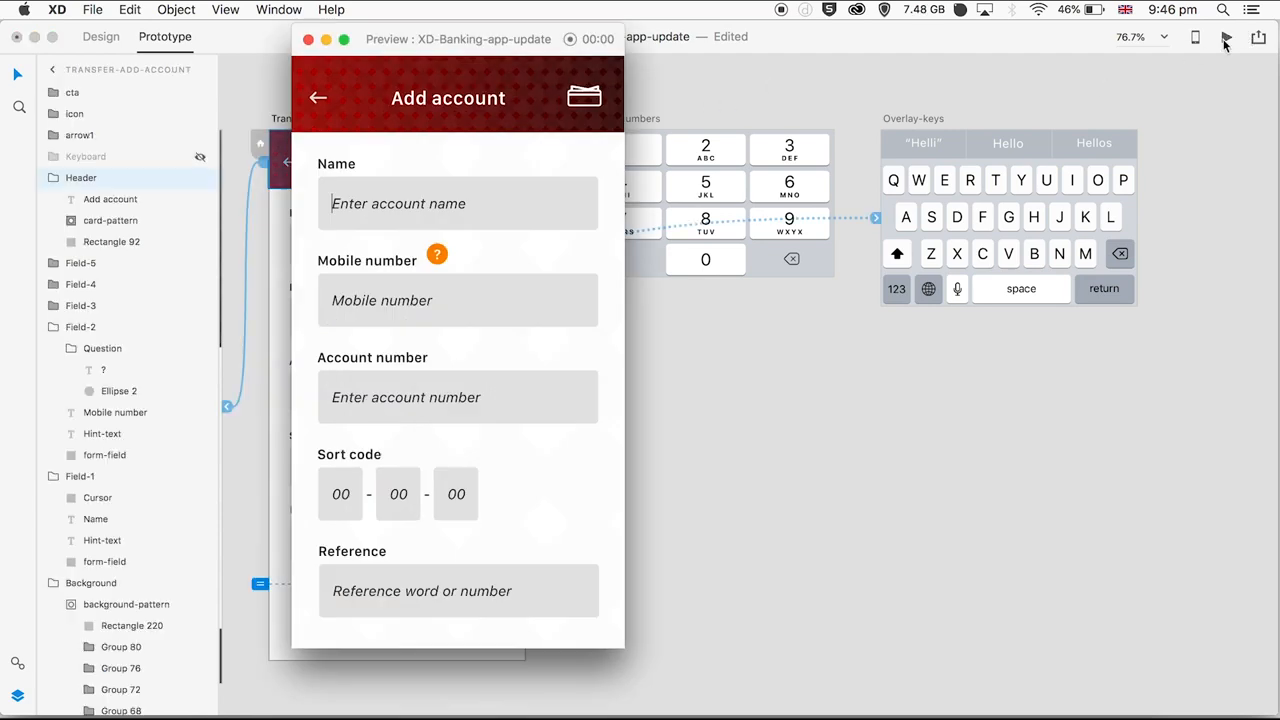
click(421, 304)
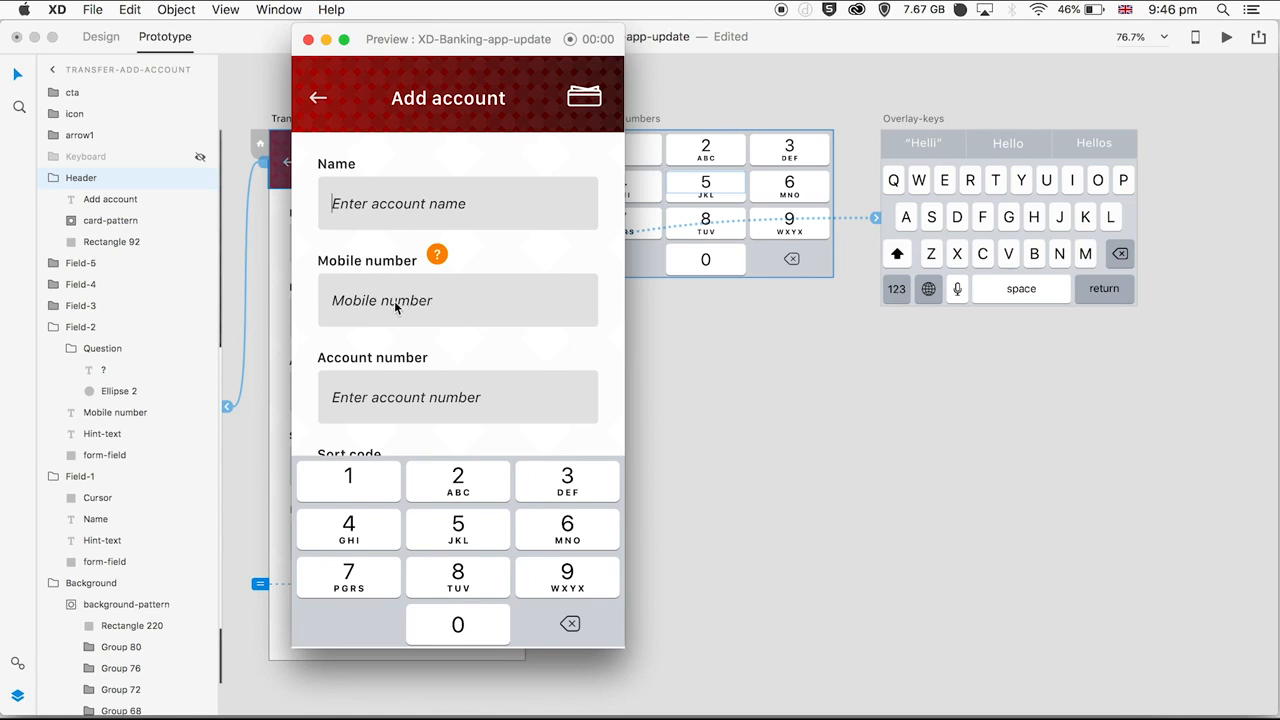
click(394, 310)
click(393, 303)
click(392, 301)
click(392, 301)
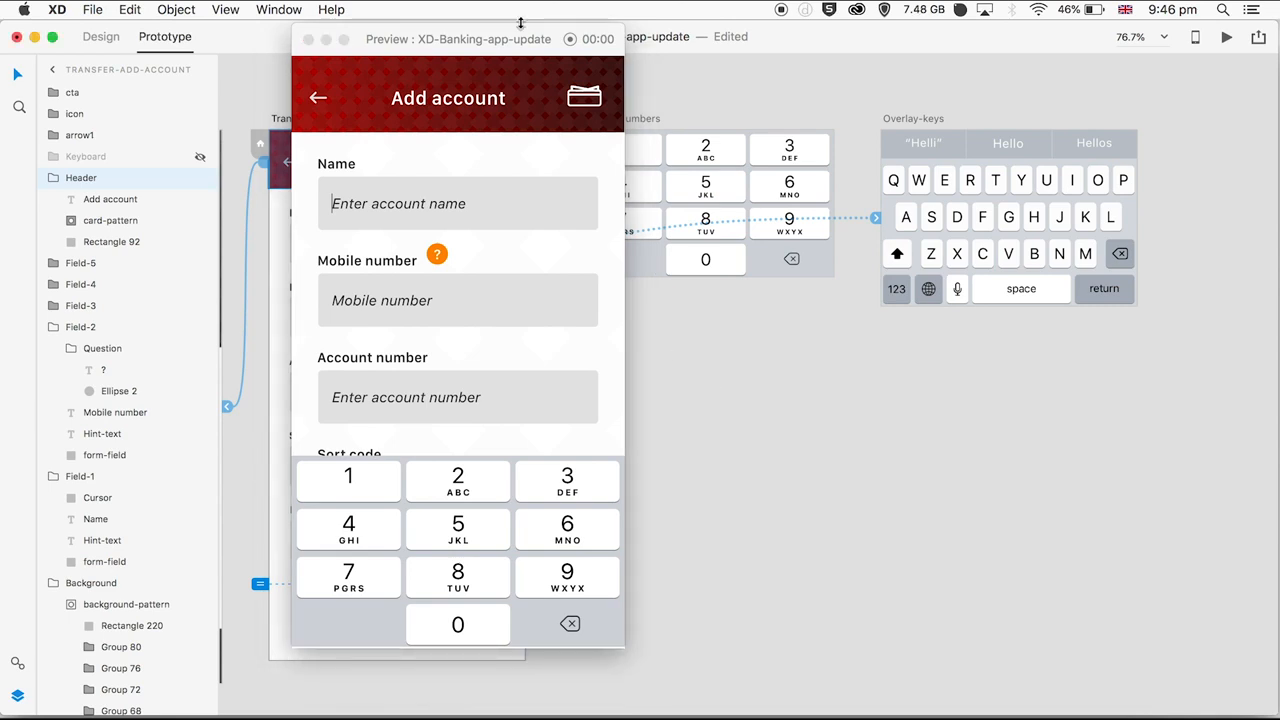
drag(479, 39, 340, 42)
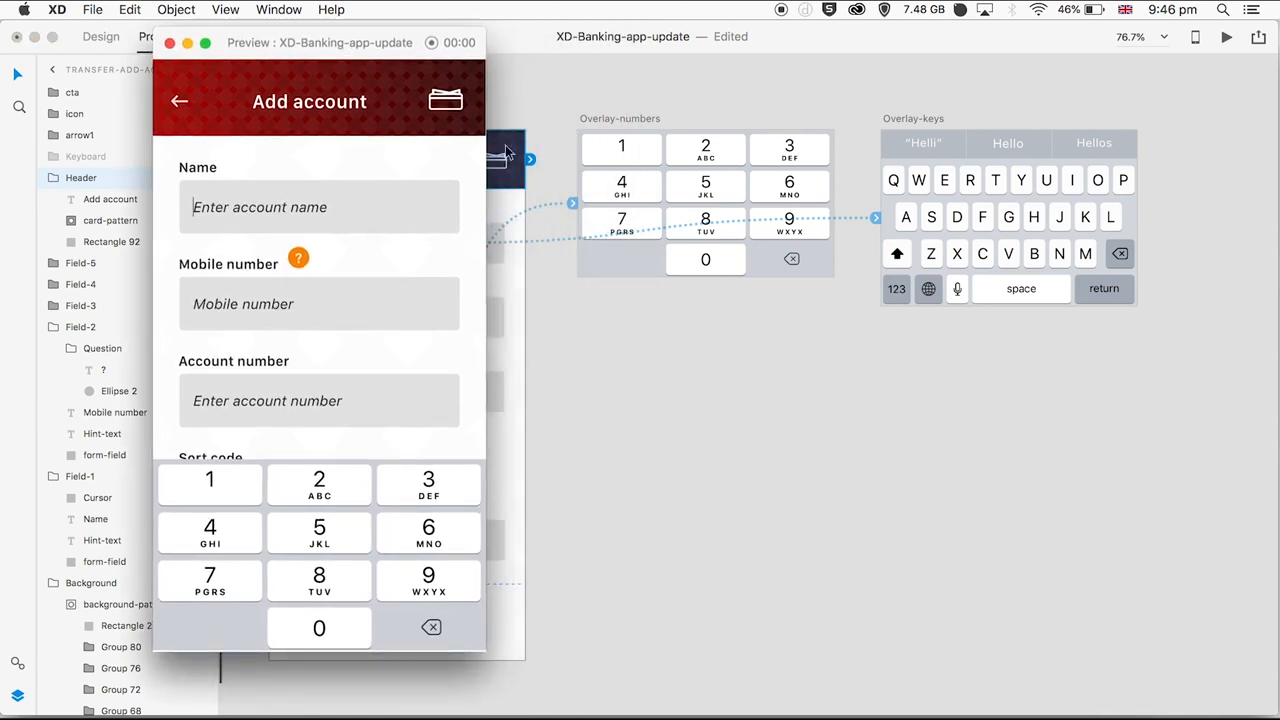
Try a Slide Right transition with Ease In easing on the Mobile number field's Overlay-numbers overlay
click(575, 203)
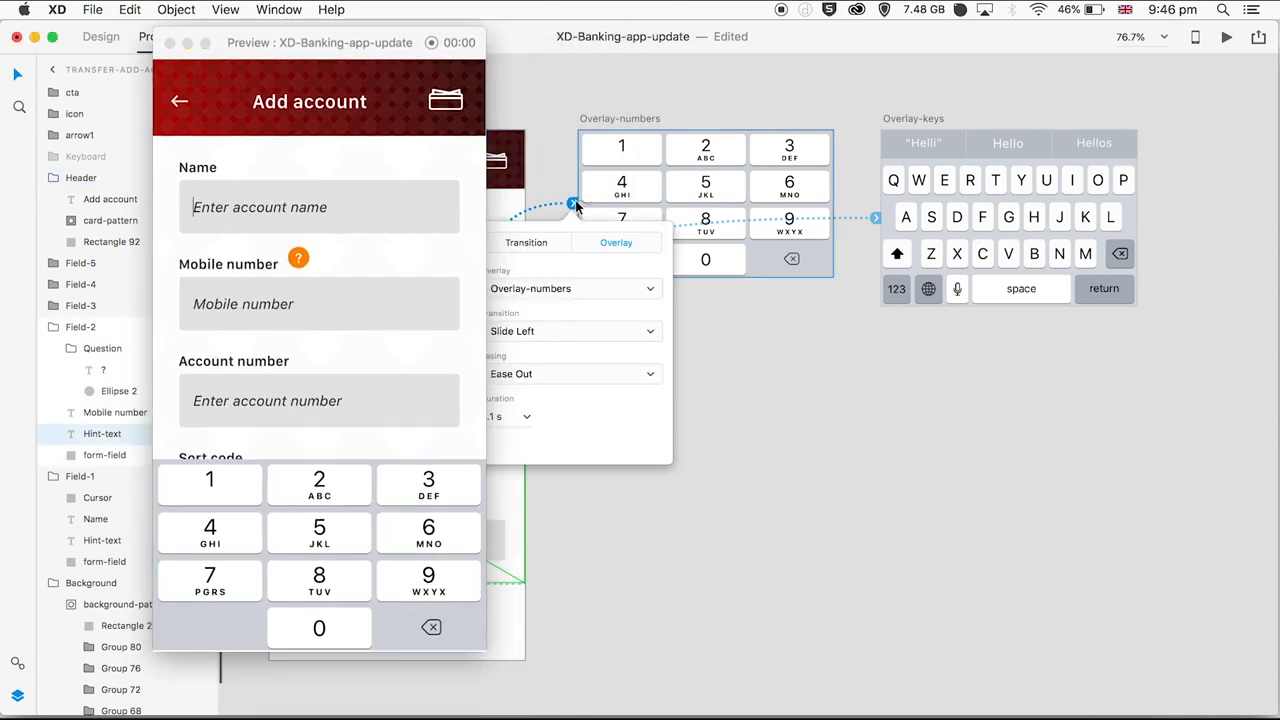
click(550, 333)
click(541, 350)
click(528, 373)
click(531, 387)
Test the number pad's Slide Right transition from the Mobile number hint text in the preview, and move the preview window off the overlay settings
click(401, 145)
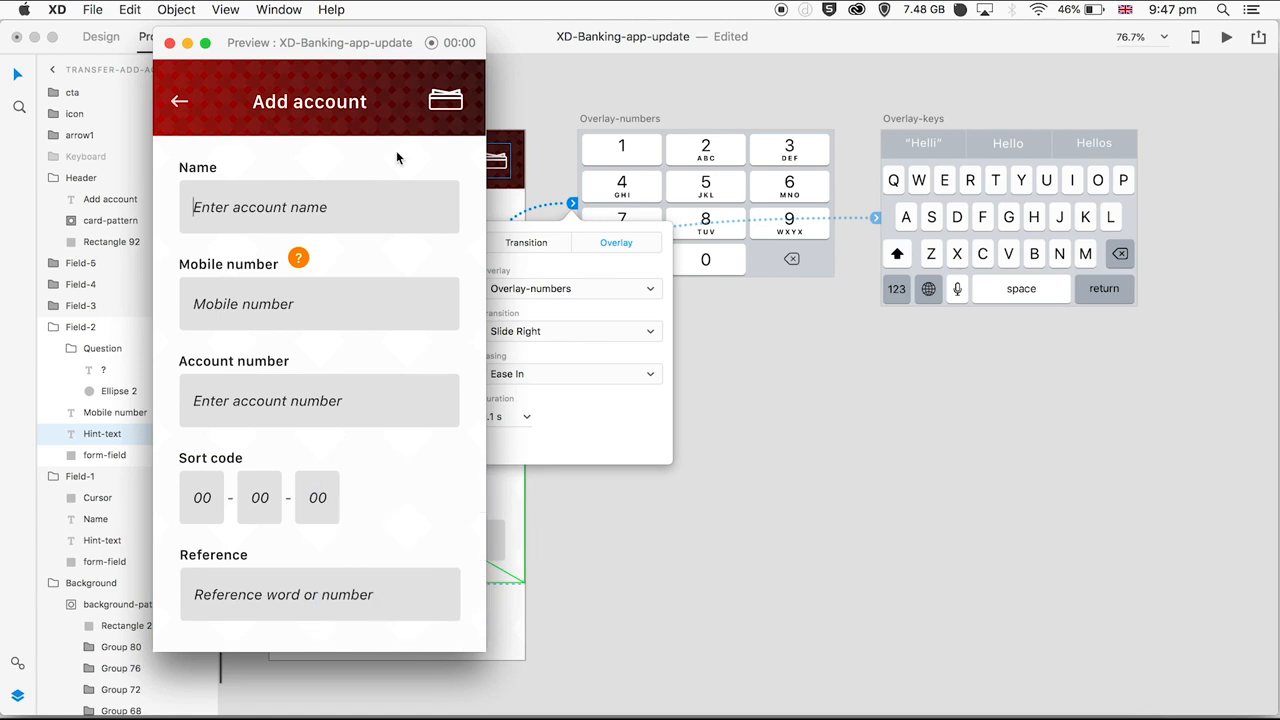
click(257, 307)
click(257, 307)
click(257, 307)
click(257, 307)
click(257, 307)
click(257, 307)
click(257, 307)
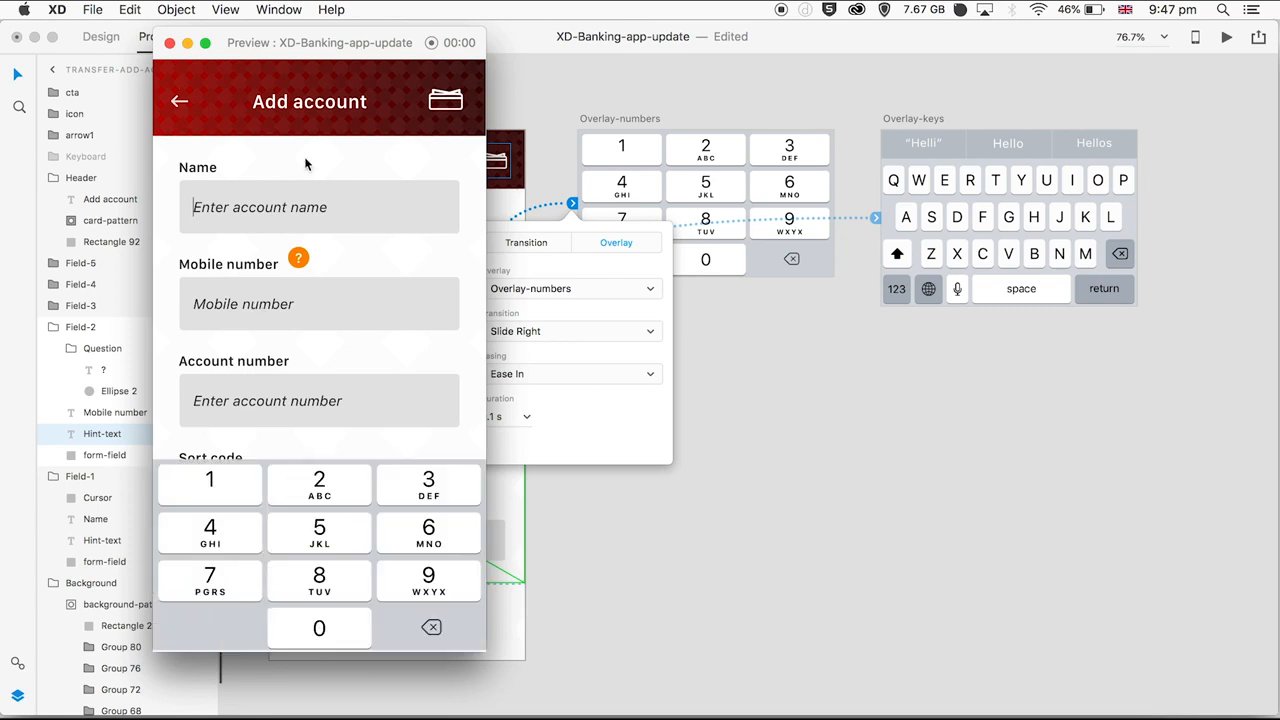
drag(297, 43, 226, 57)
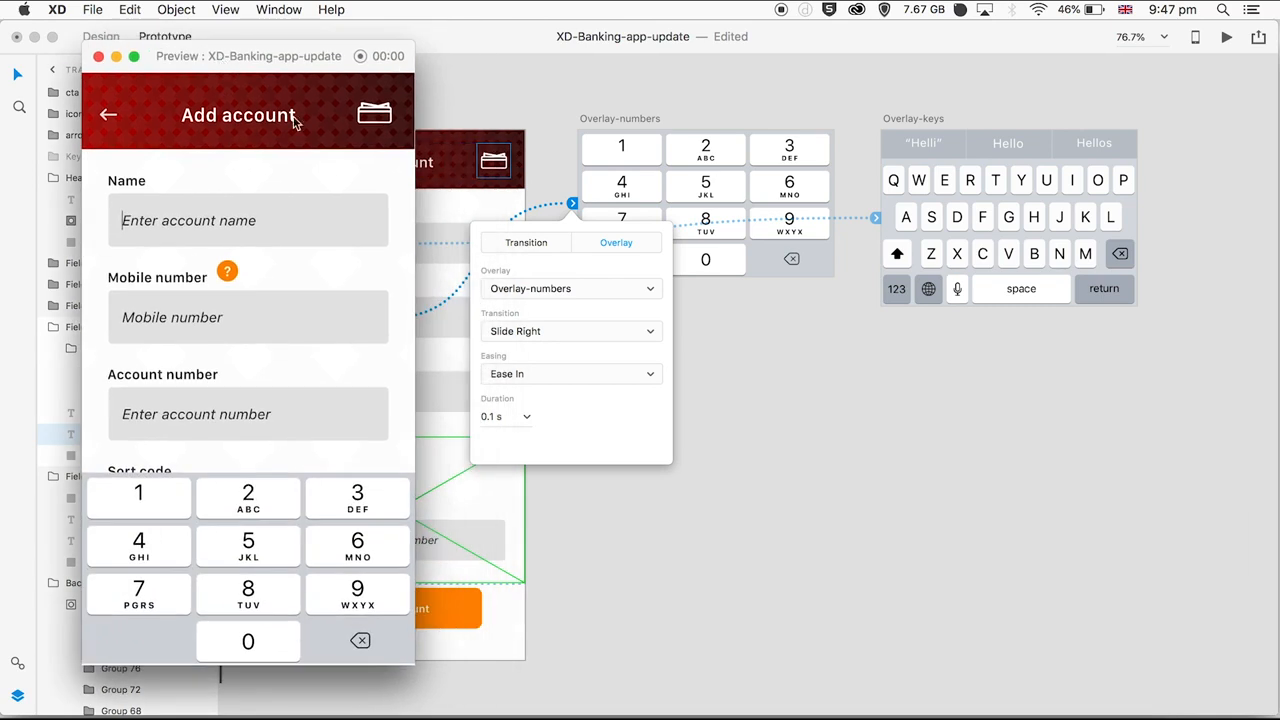
Try the Slide Down transition on the Overlay-numbers overlay and test it repeatedly from the previewed Mobile number hint text
click(529, 331)
click(533, 360)
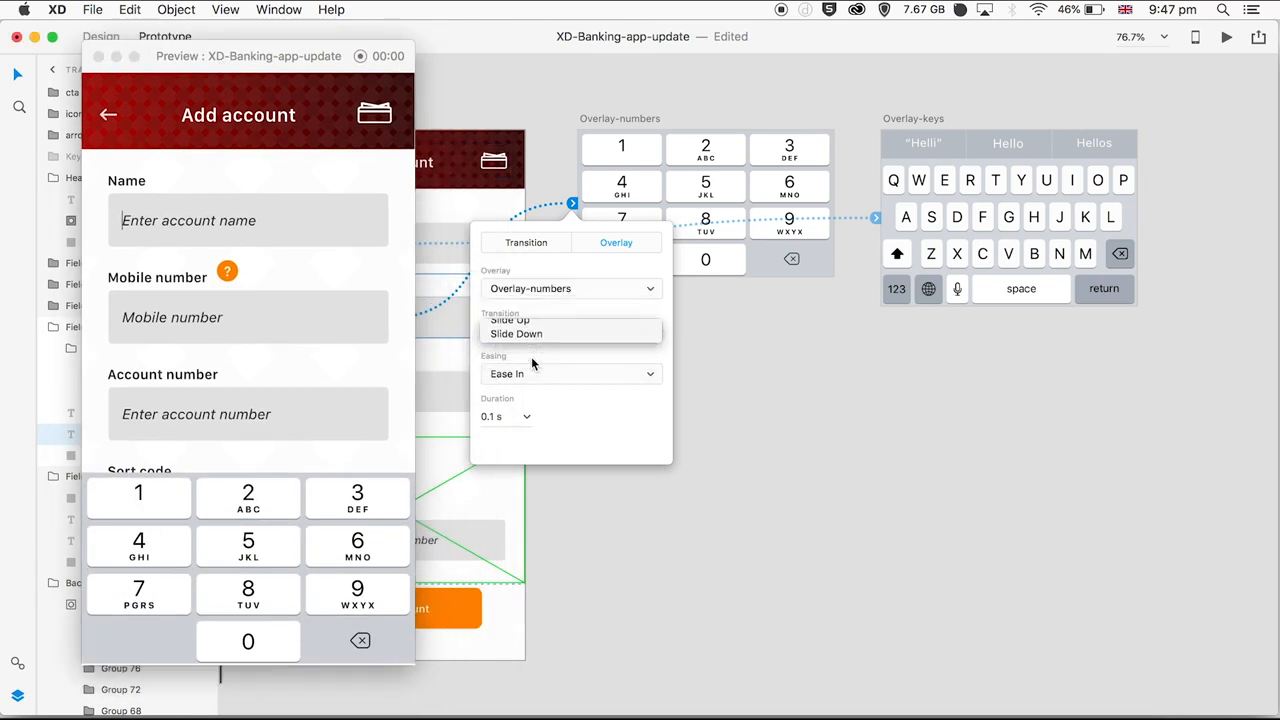
click(251, 318)
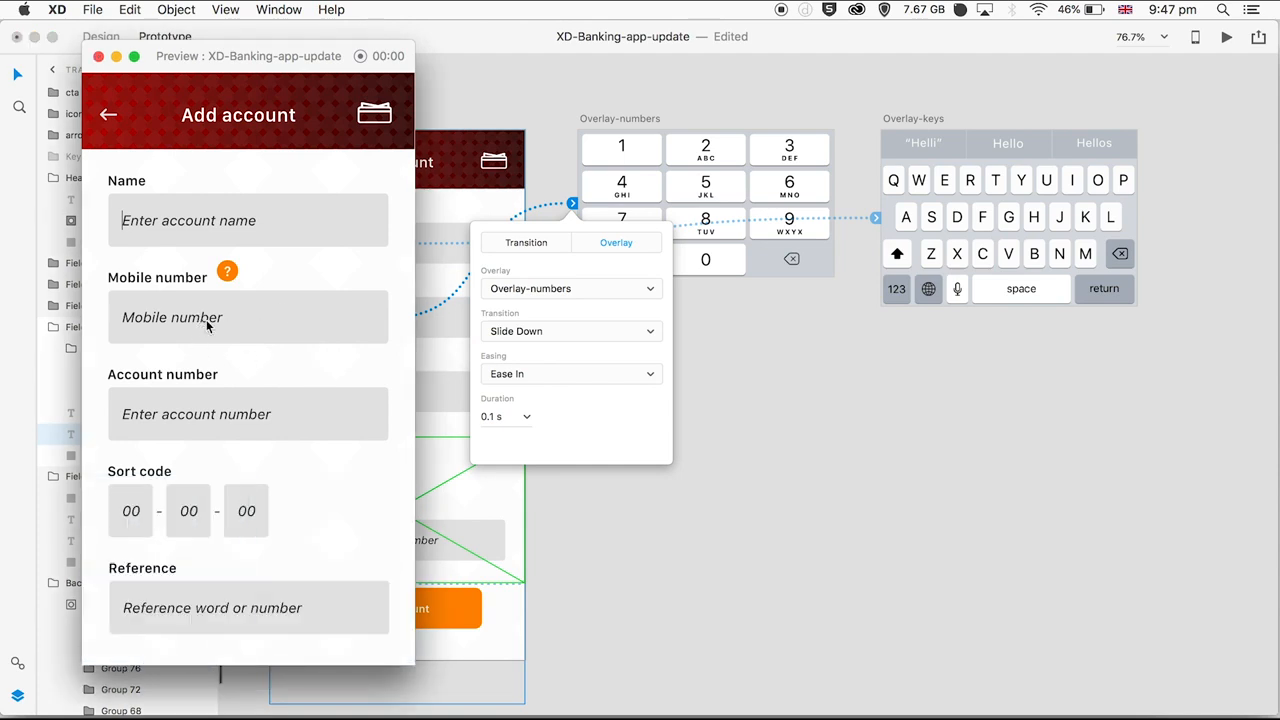
click(206, 325)
click(207, 325)
click(207, 325)
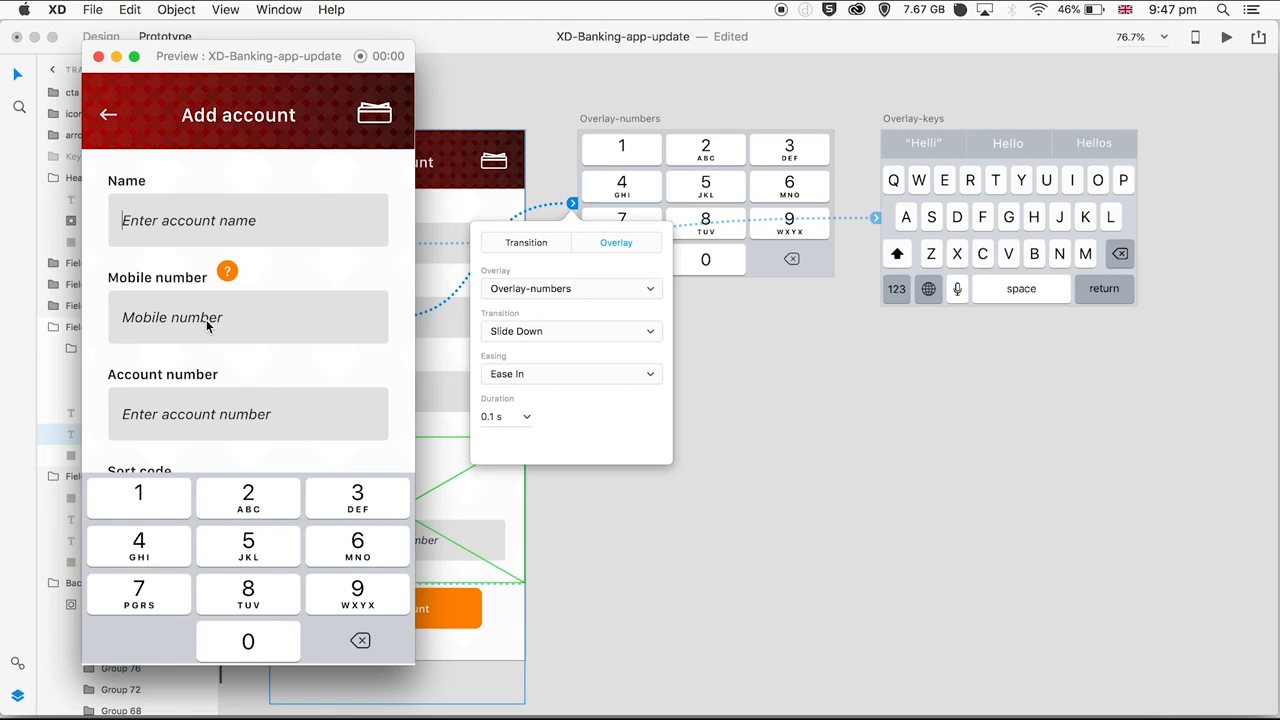
click(207, 325)
click(207, 325)
click(207, 323)
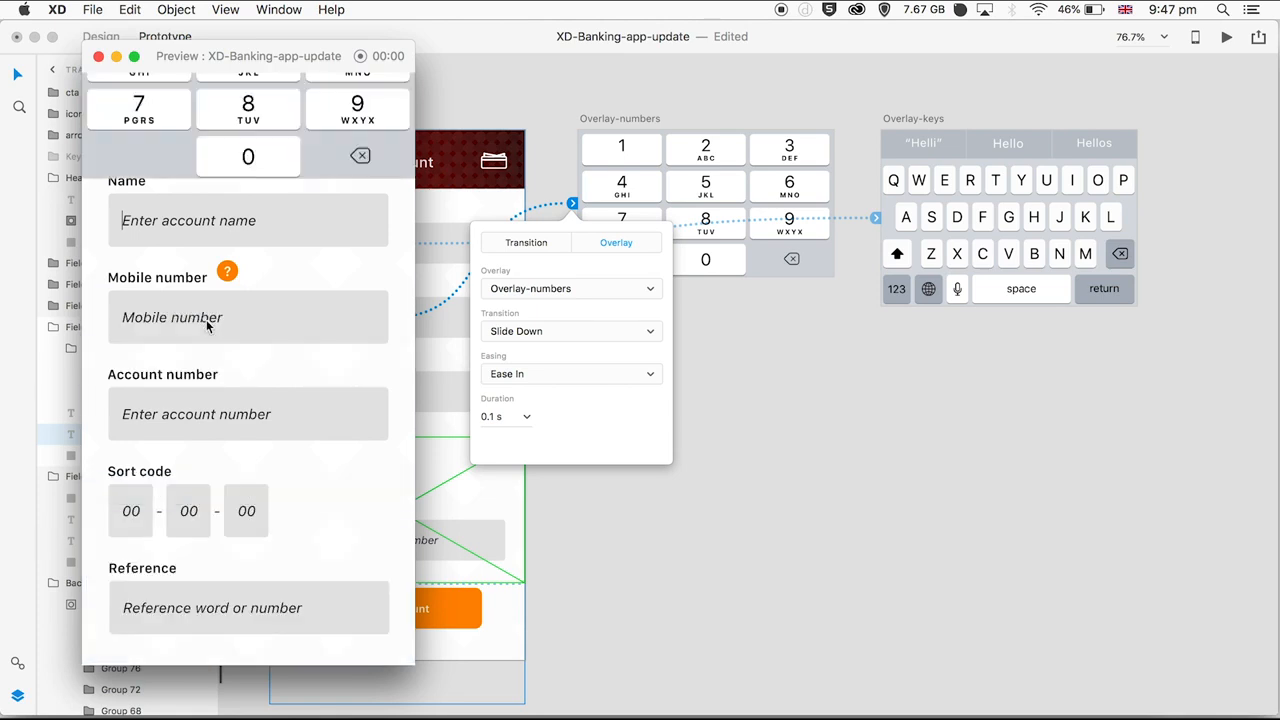
Set the Overlay-numbers overlay's transition to Slide Up and test it from the Mobile number hint text in the preview
click(543, 331)
click(540, 317)
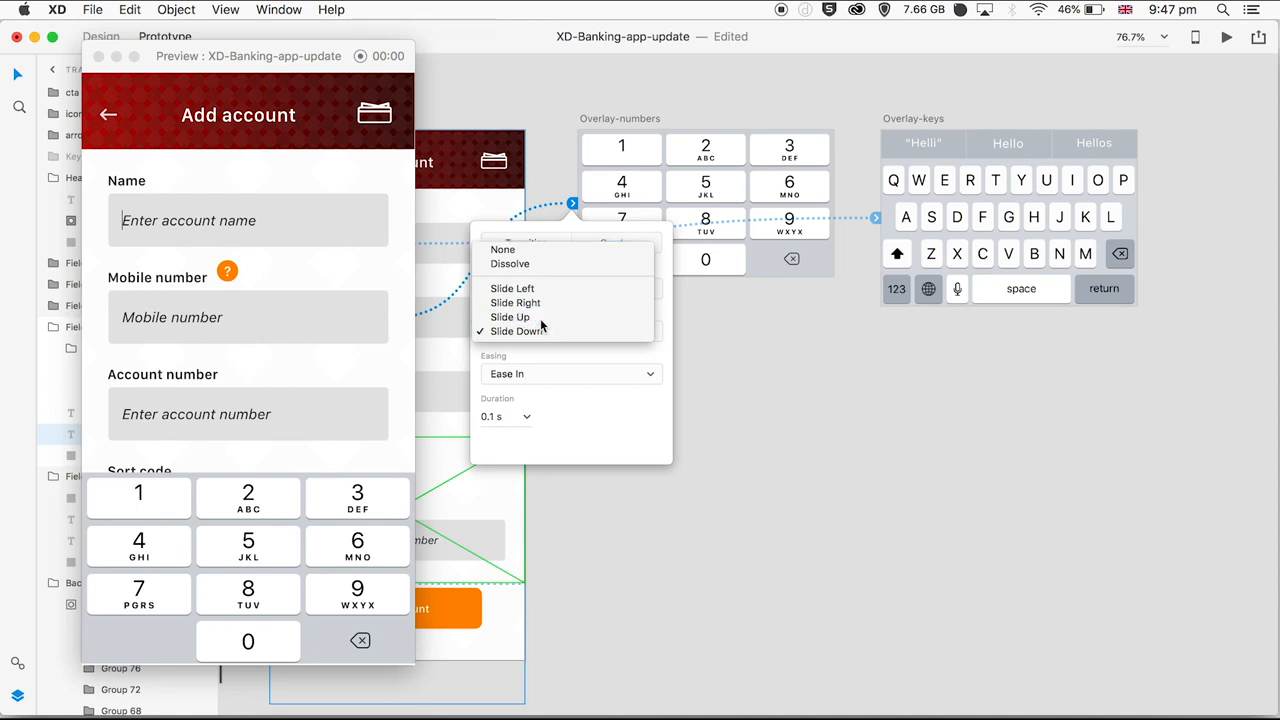
click(349, 263)
click(183, 325)
click(183, 325)
click(183, 325)
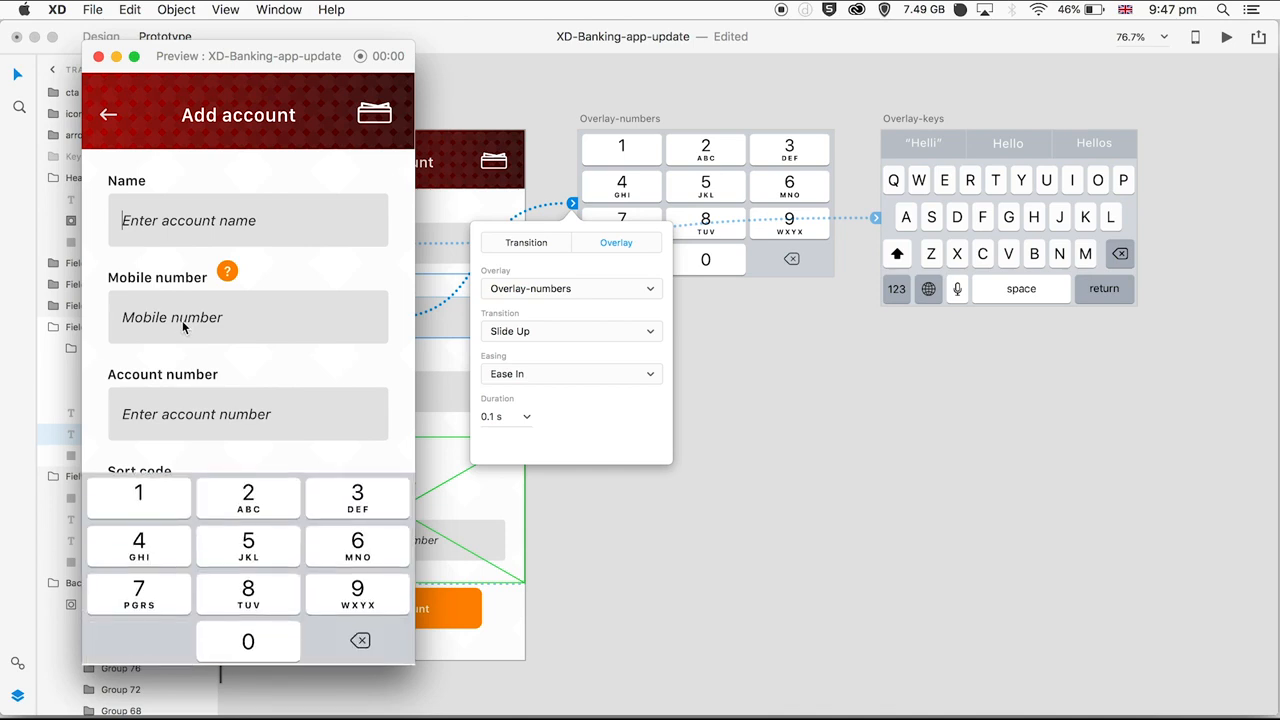
click(183, 325)
click(183, 325)
click(183, 325)
click(183, 325)
Set the Overlay-numbers overlay's easing to Ease Out and its duration to 0.2 s
click(589, 373)
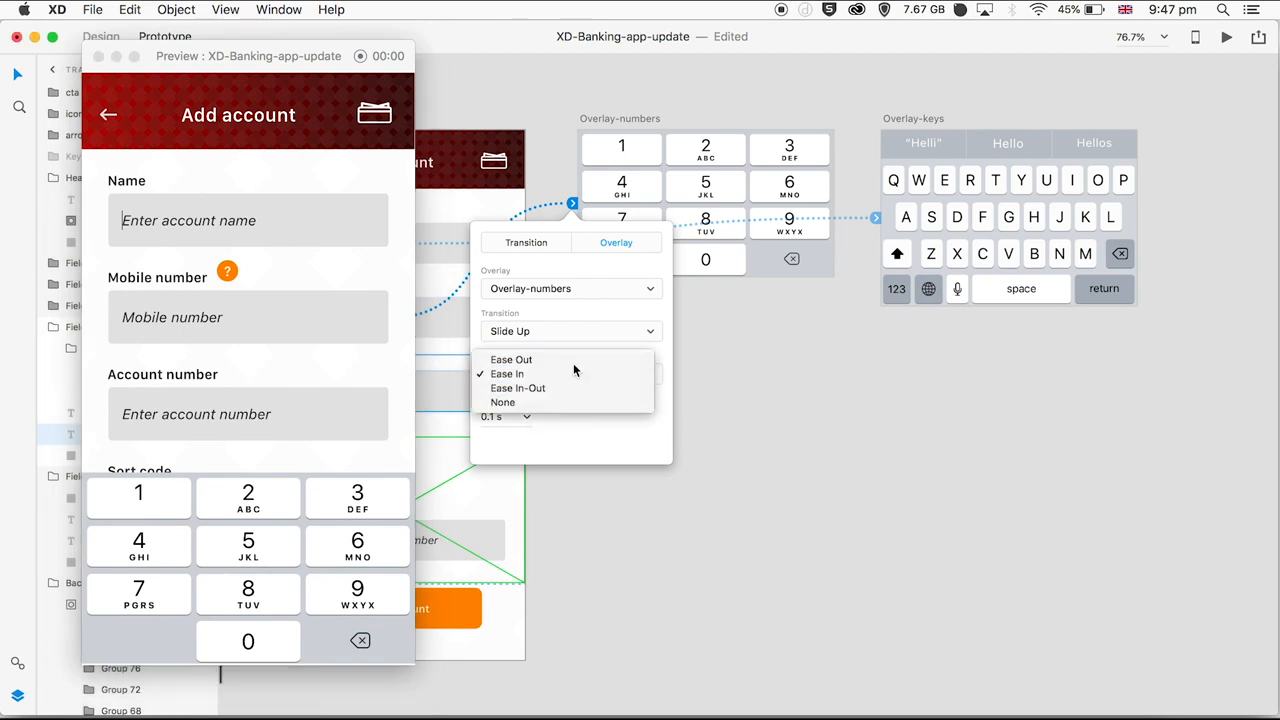
click(573, 360)
click(495, 416)
click(495, 416)
key(BackSpace)
text(2)
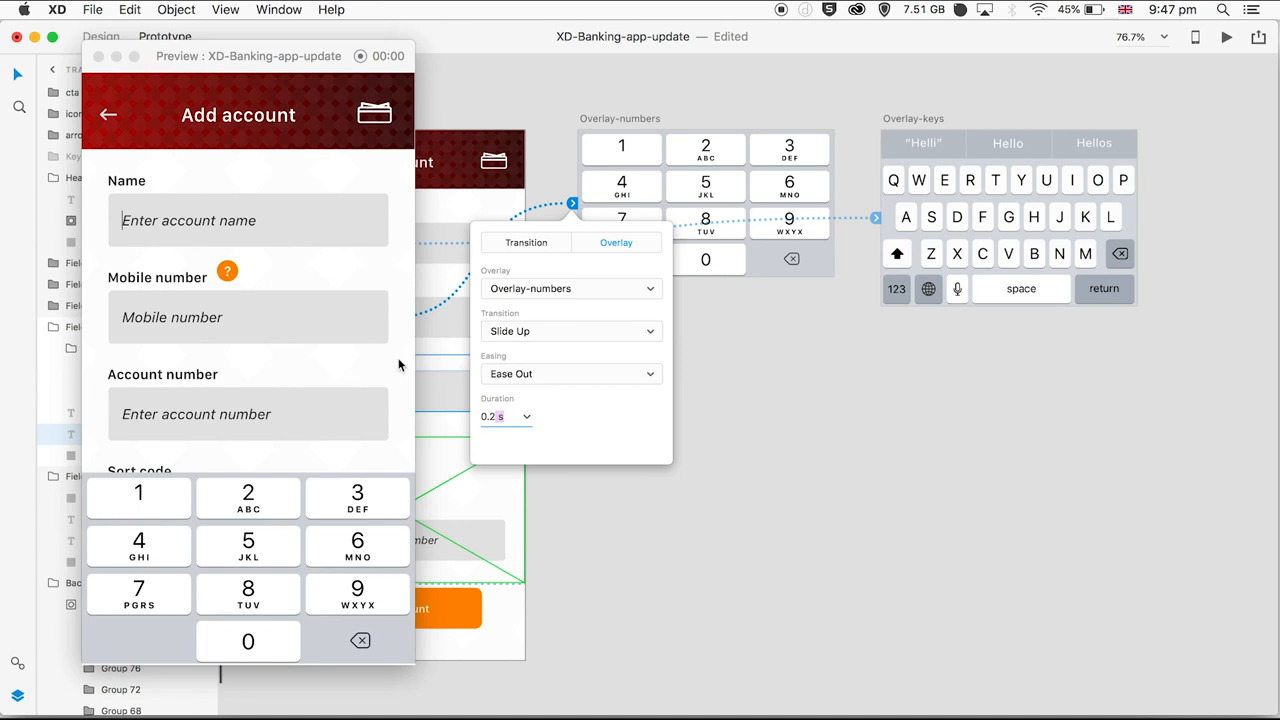
Test the number pad overlay's 0.2 s Ease Out slide from the previewed Mobile number hint text and close the overlay settings
click(218, 320)
click(220, 323)
click(220, 323)
click(560, 437)
click(578, 201)
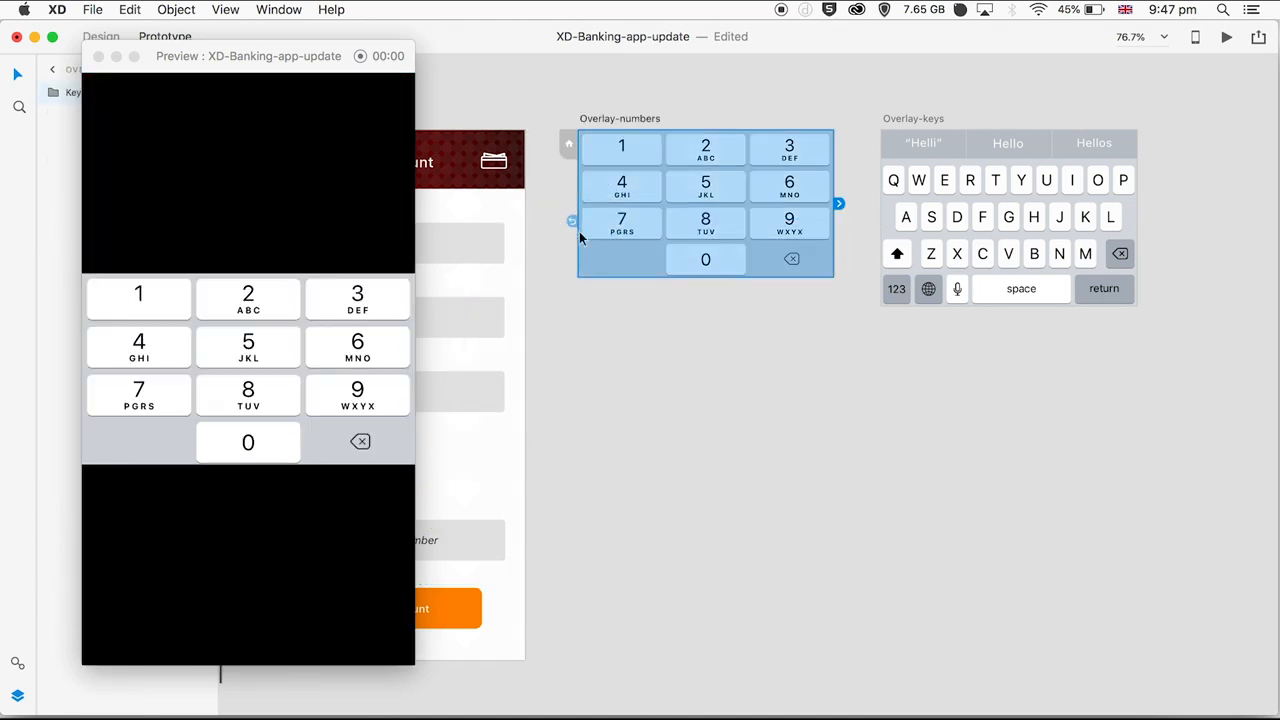
Preview the Transfer-Add-Account artboard again, recheck the number pad from the Mobile number hint text, then close the preview and clear the selection
click(523, 278)
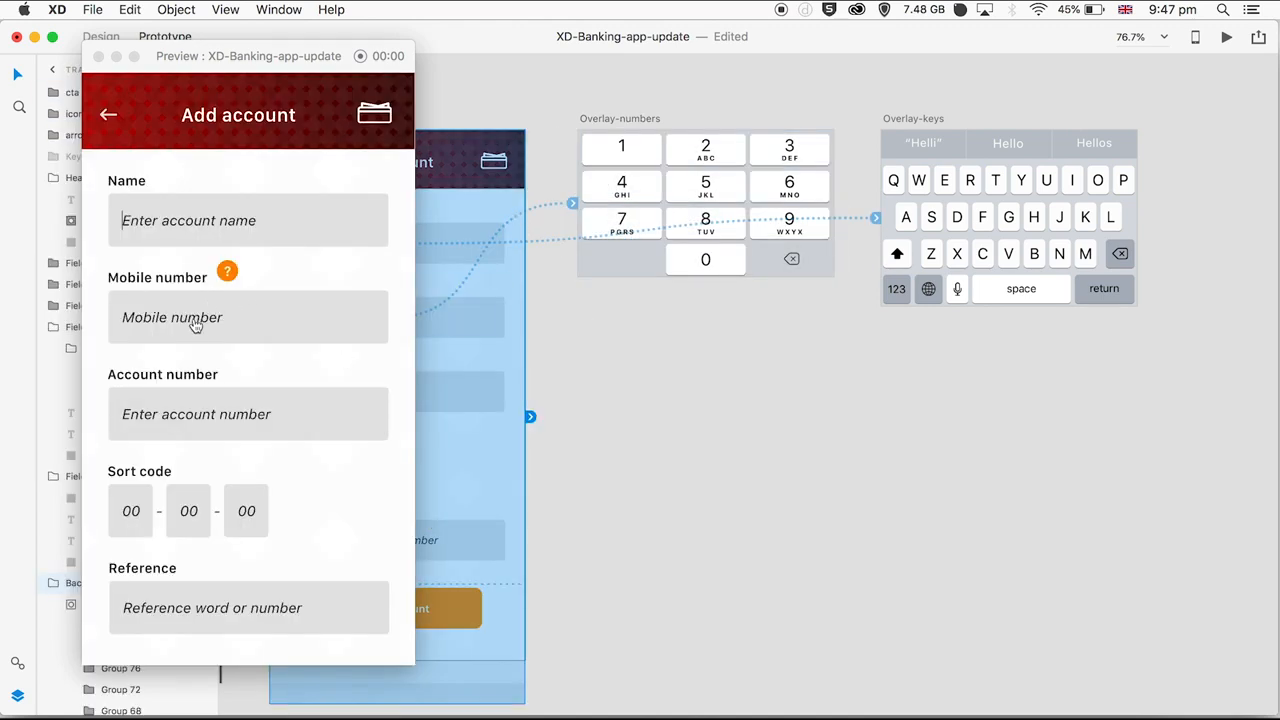
click(195, 327)
click(195, 326)
click(196, 322)
click(197, 320)
click(197, 320)
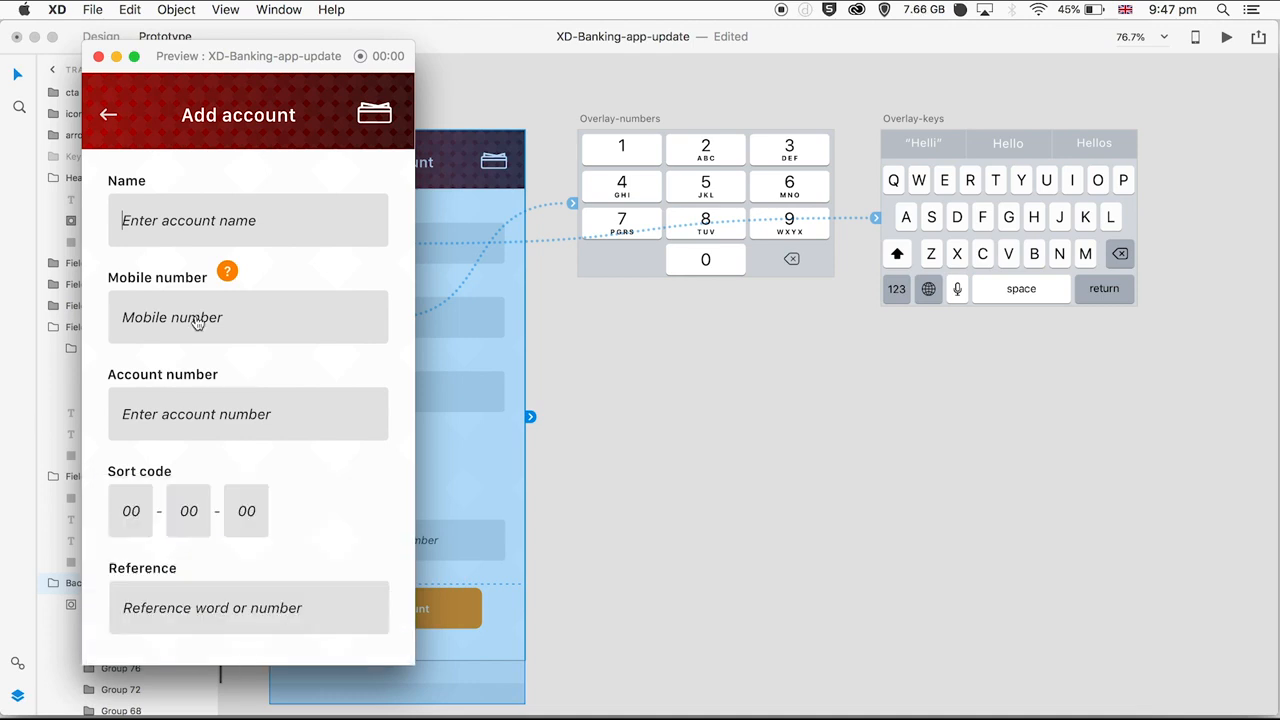
click(98, 57)
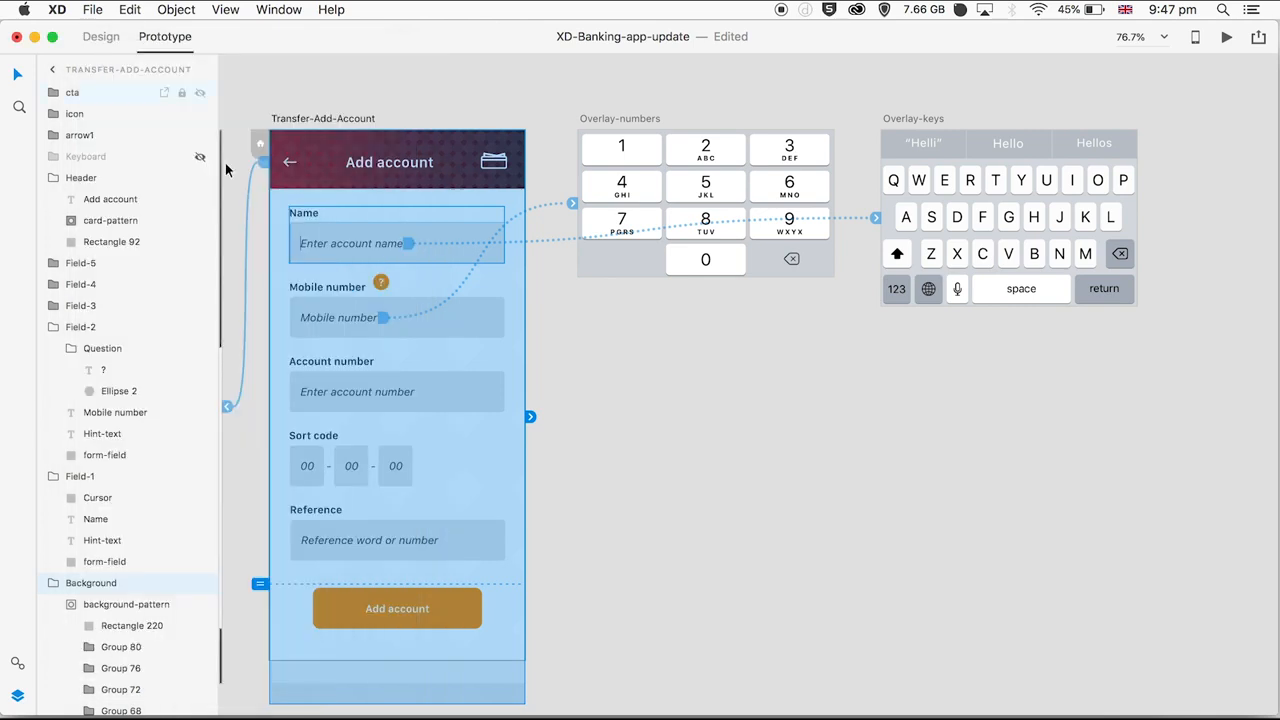
click(603, 401)
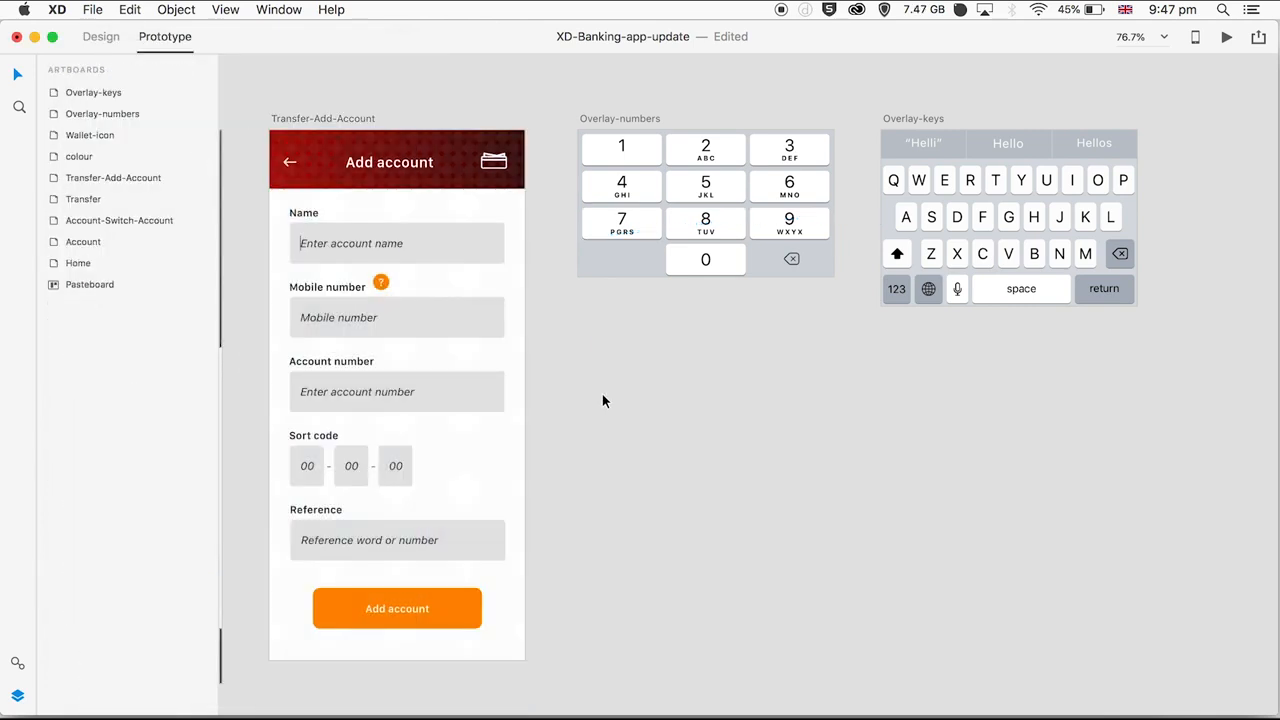